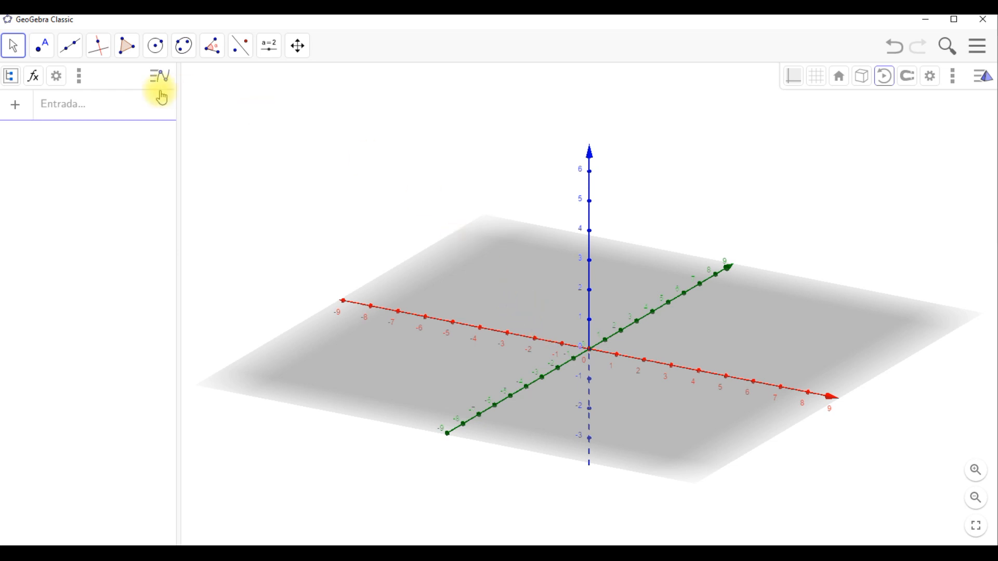
# - Define the surface f(x,y) = (x^2 + y − 5)^2 + y^2 in the input bar
pyautogui.click(153, 110)
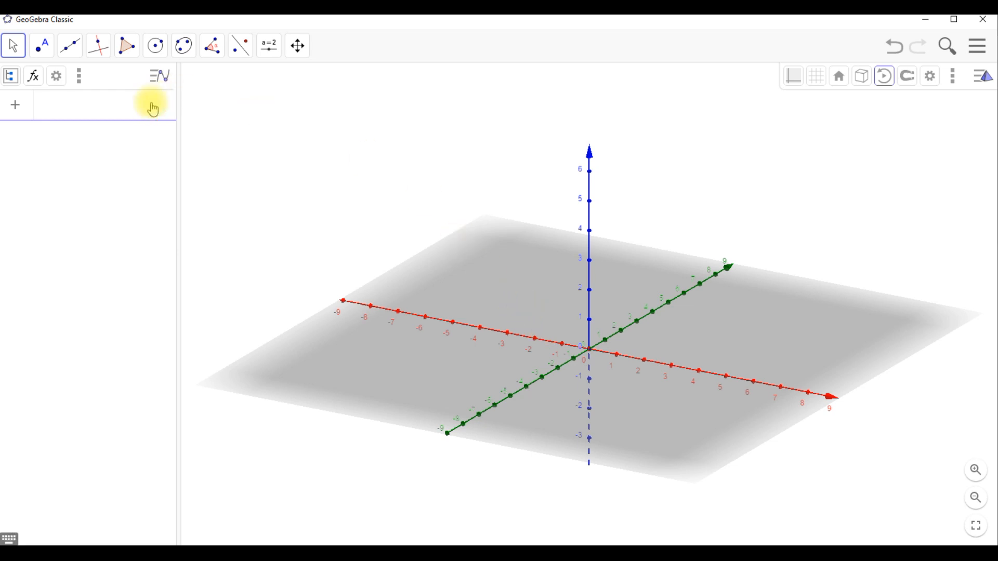
pyautogui.write('f(x,y')
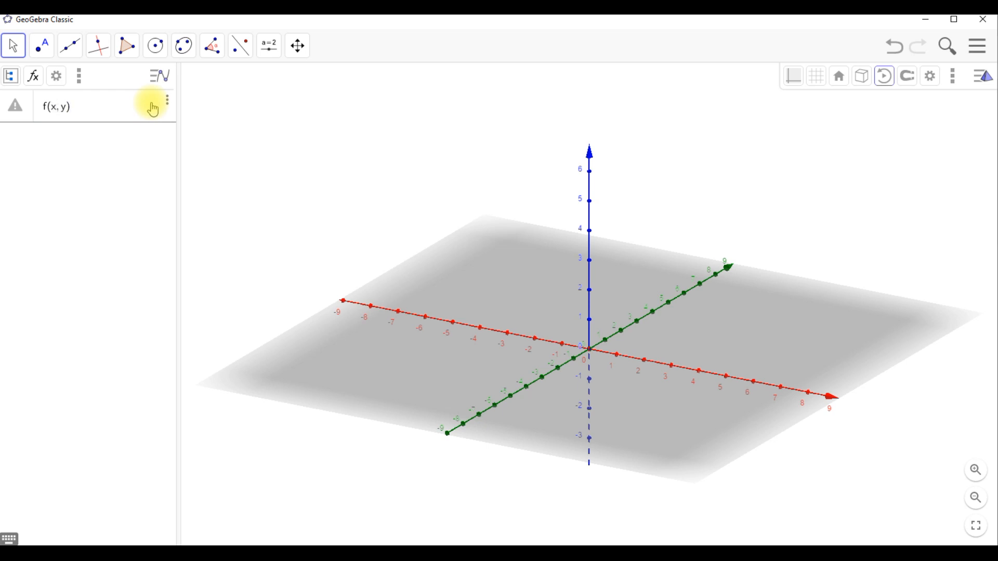
pyautogui.write('(')
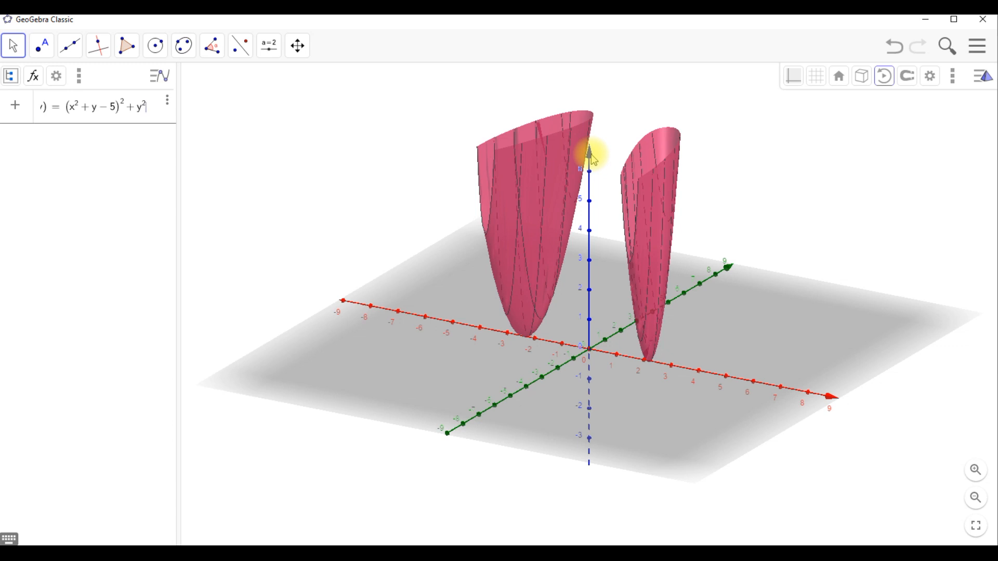
pyautogui.press('Return')
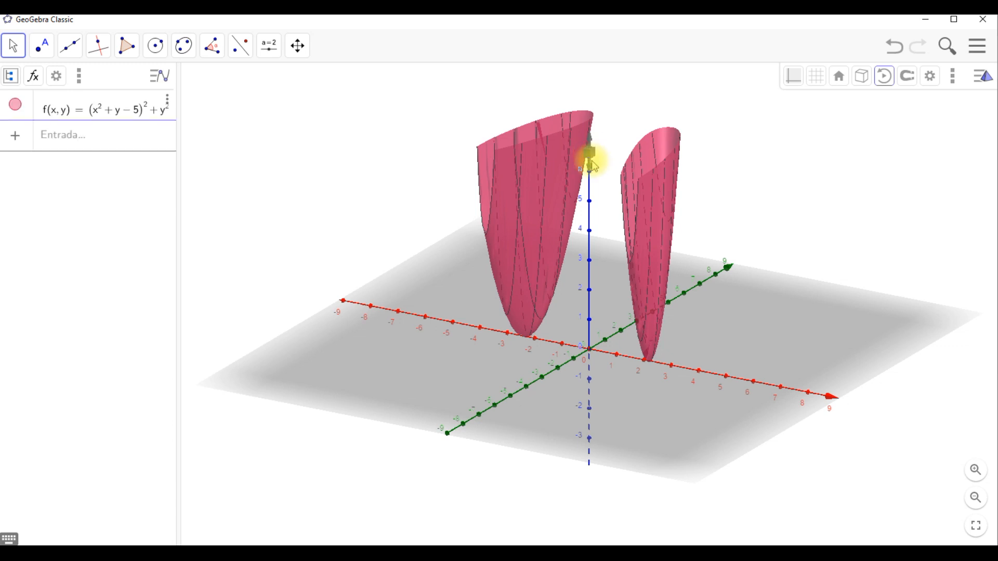
# - Enter the horizontal plane z = k, with k as a slider parameter
pyautogui.moveTo(590, 165); pyautogui.dragTo(564, 251)
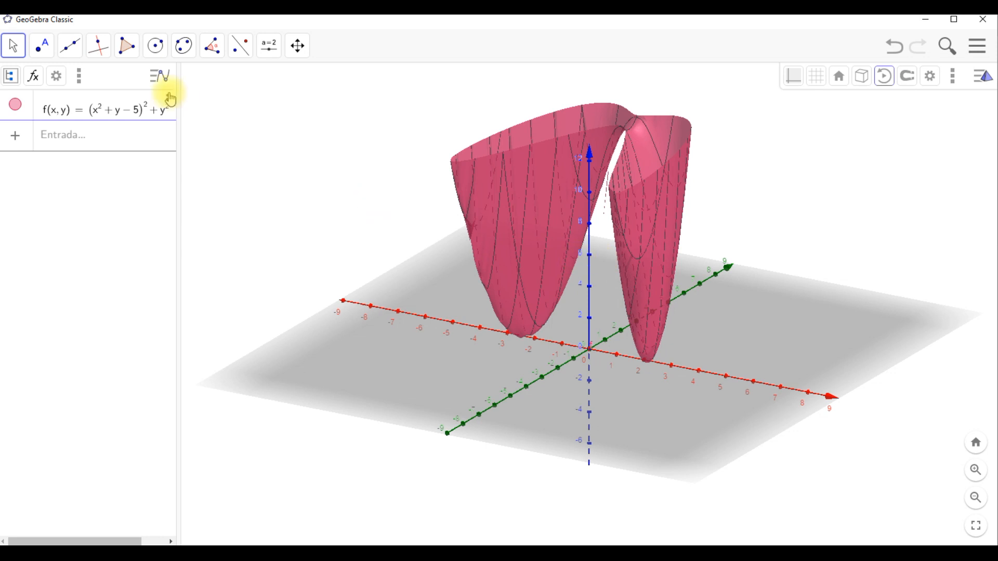
pyautogui.click(145, 141)
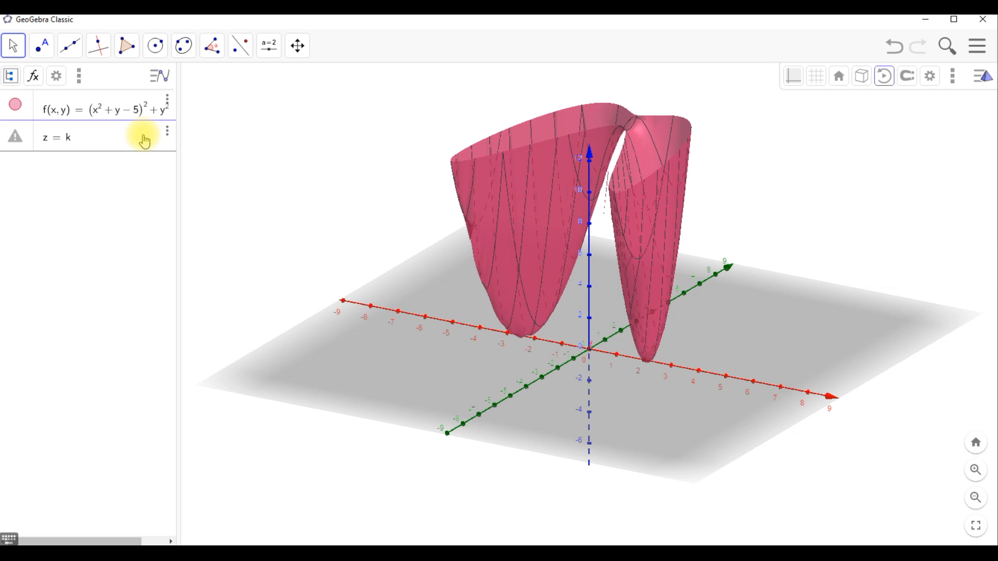
pyautogui.press('Return')
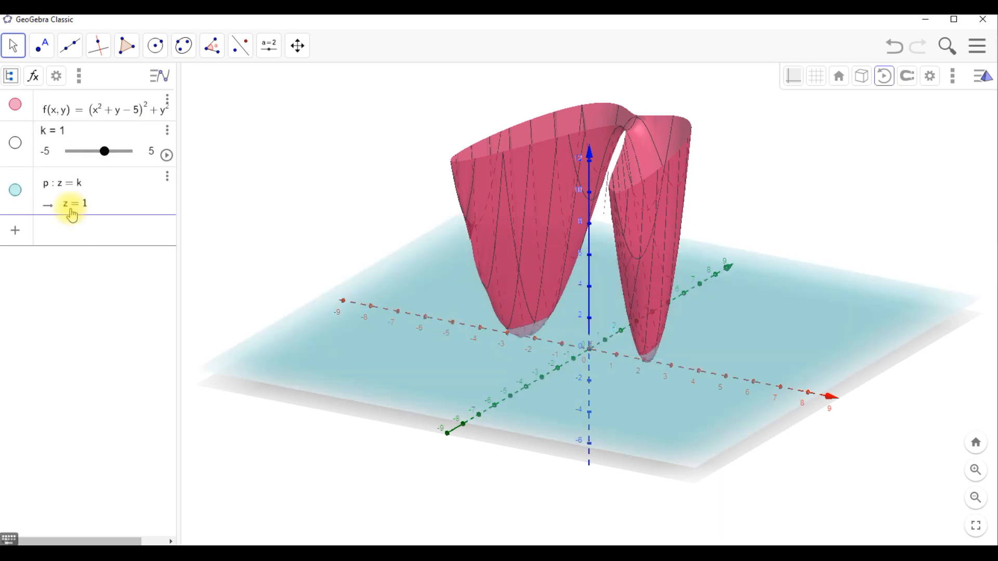
# - Slide k to move the plane up and down, leaving it at about 3.1
pyautogui.moveTo(105, 154); pyautogui.dragTo(67, 152)
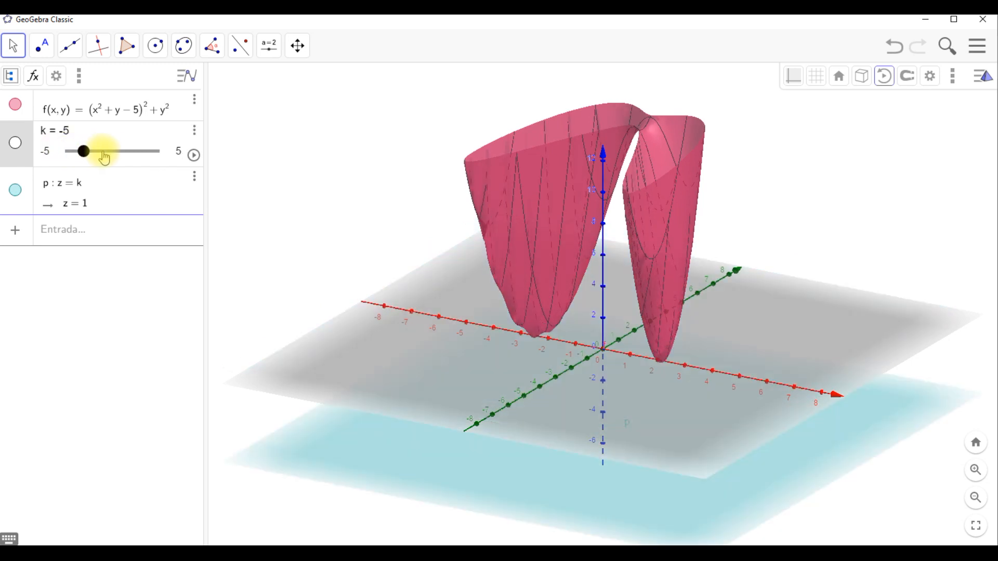
pyautogui.click(161, 154)
pyautogui.moveTo(155, 162)
pyautogui.mouseDown()
pyautogui.moveTo(76, 158)
pyautogui.moveTo(154, 159)
pyautogui.moveTo(139, 156)
pyautogui.mouseUp()
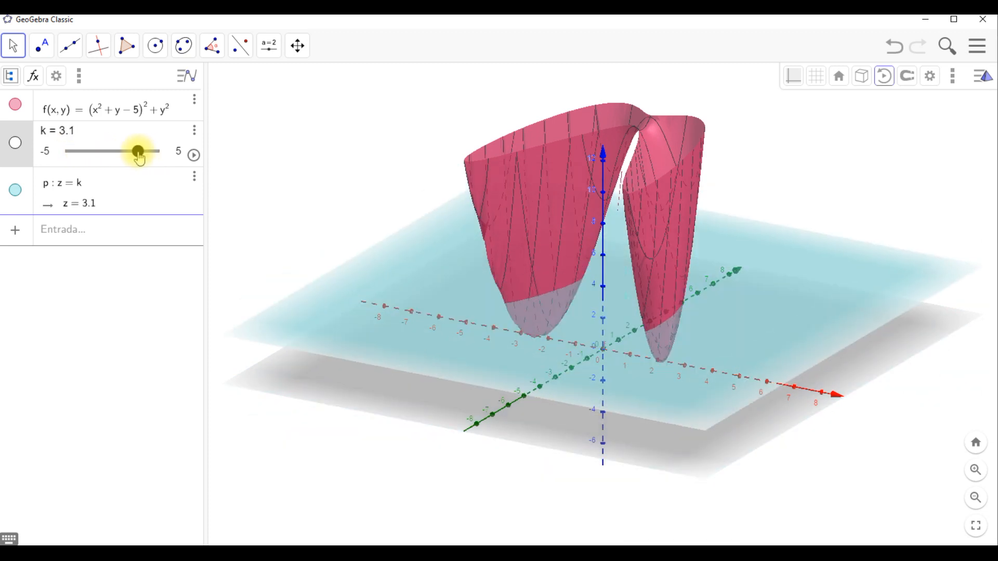
# - Open the k slider's settings and set its range to min 0 and max 12
pyautogui.rightClick(16, 146)
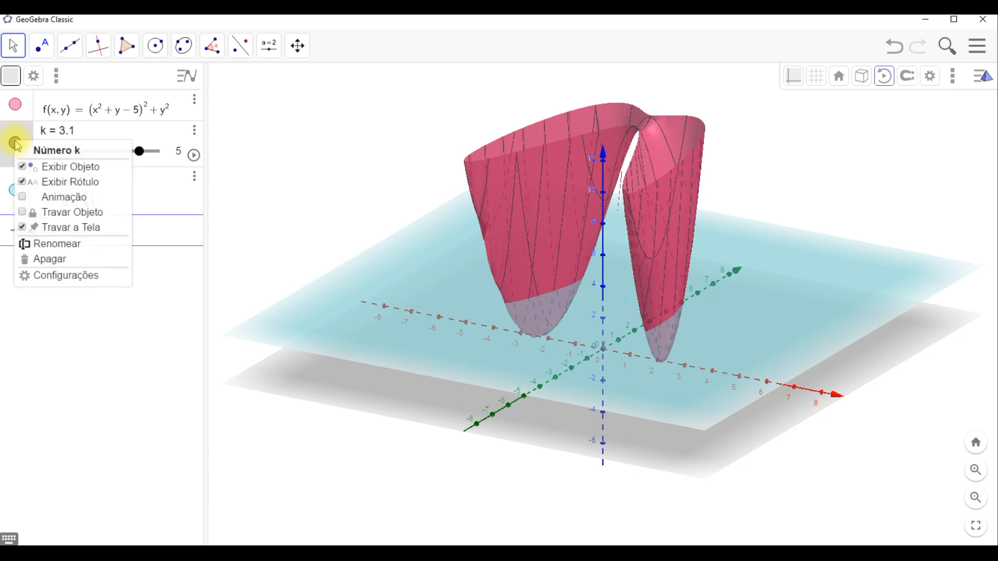
pyautogui.click(47, 283)
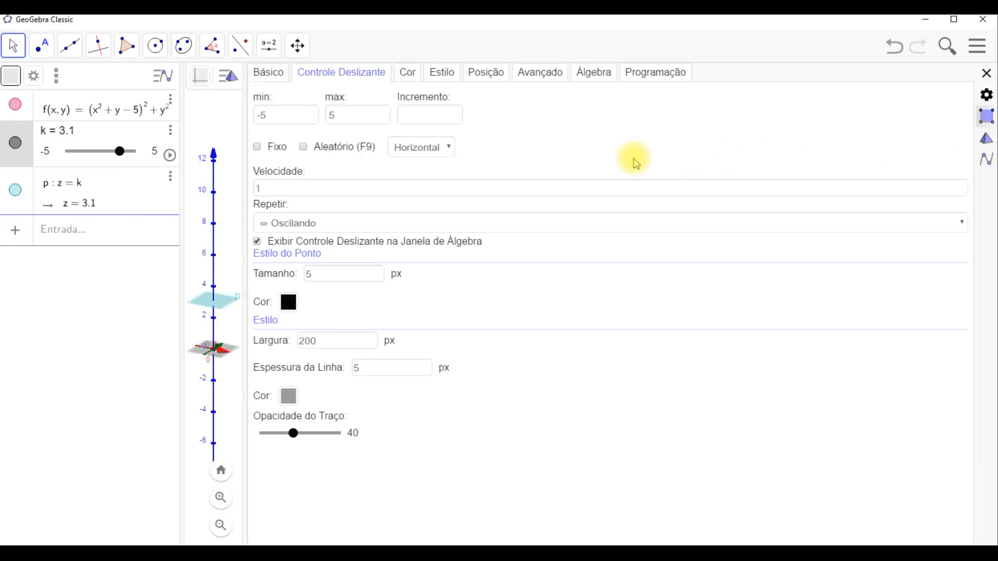
pyautogui.moveTo(245, 74); pyautogui.dragTo(826, 133)
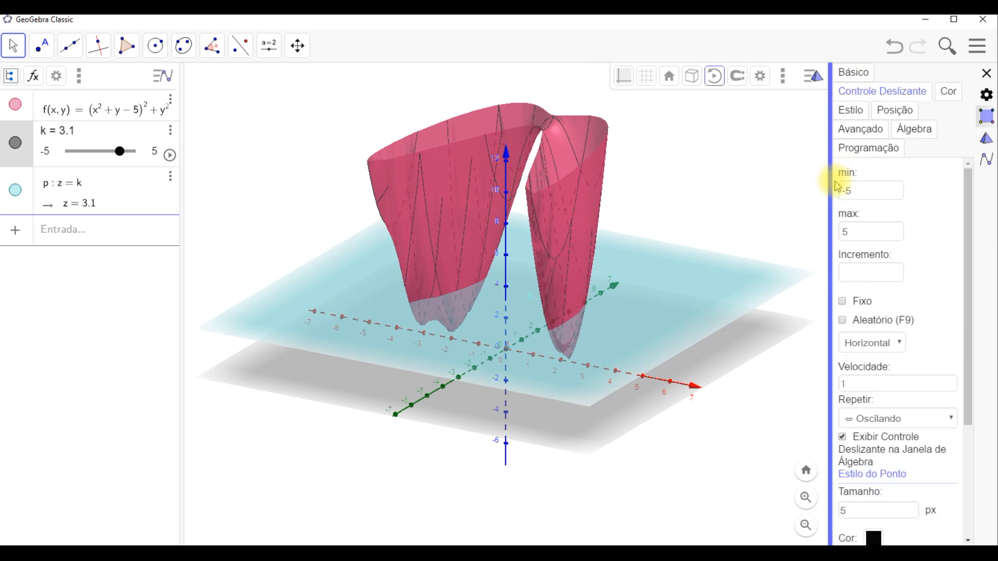
pyautogui.click(861, 190)
pyautogui.moveTo(861, 189); pyautogui.dragTo(842, 190)
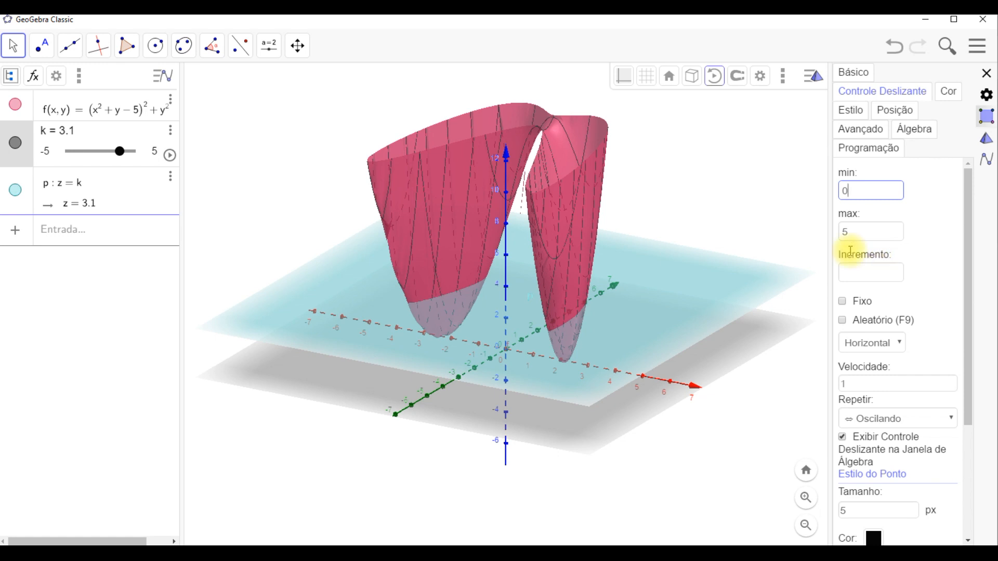
pyautogui.press('Tab')
pyautogui.write('12')
pyautogui.click(985, 73)
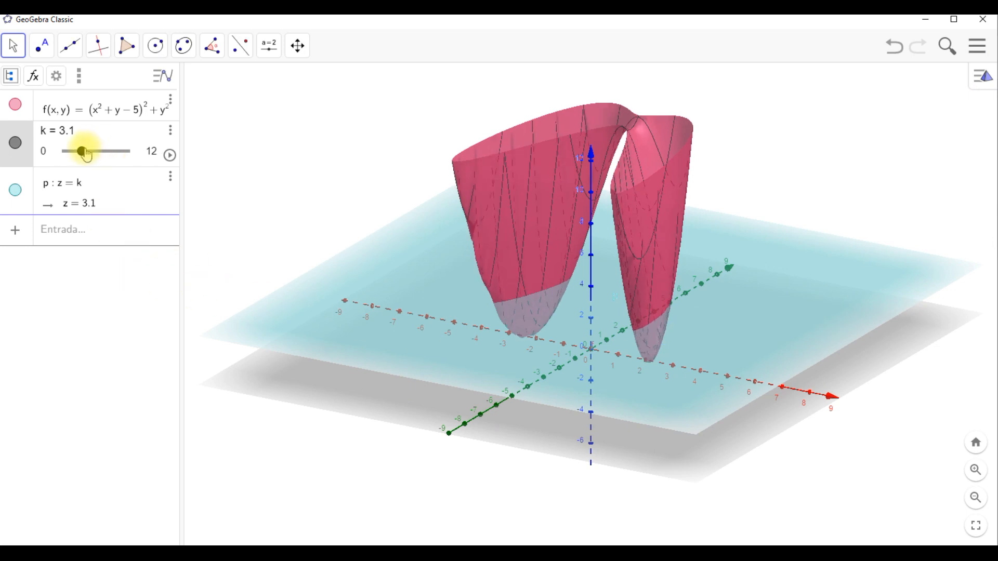
# - With k at about 6.8, construct the intersection curve of the surface f and the plane p
pyautogui.moveTo(84, 157); pyautogui.dragTo(112, 165)
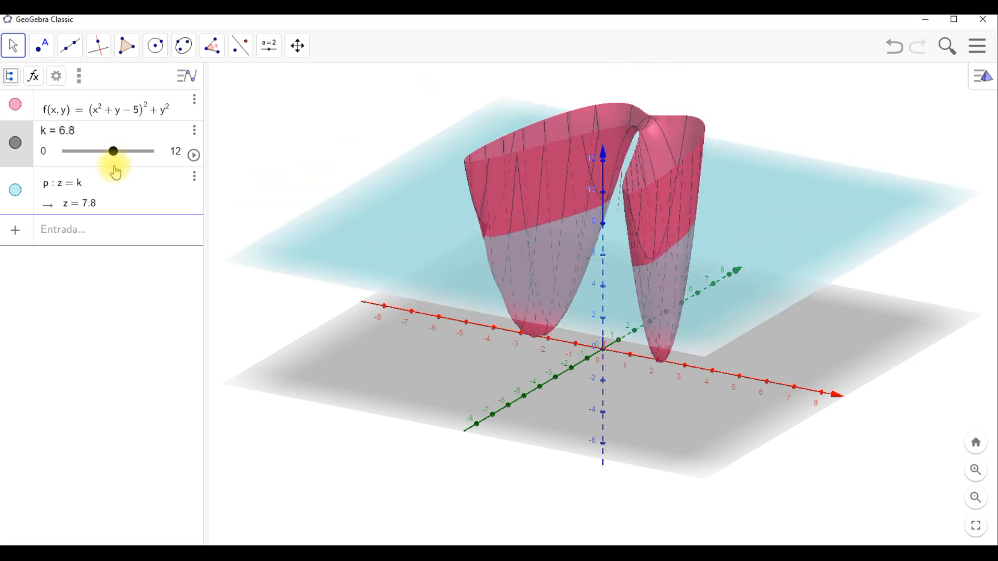
pyautogui.click(357, 122)
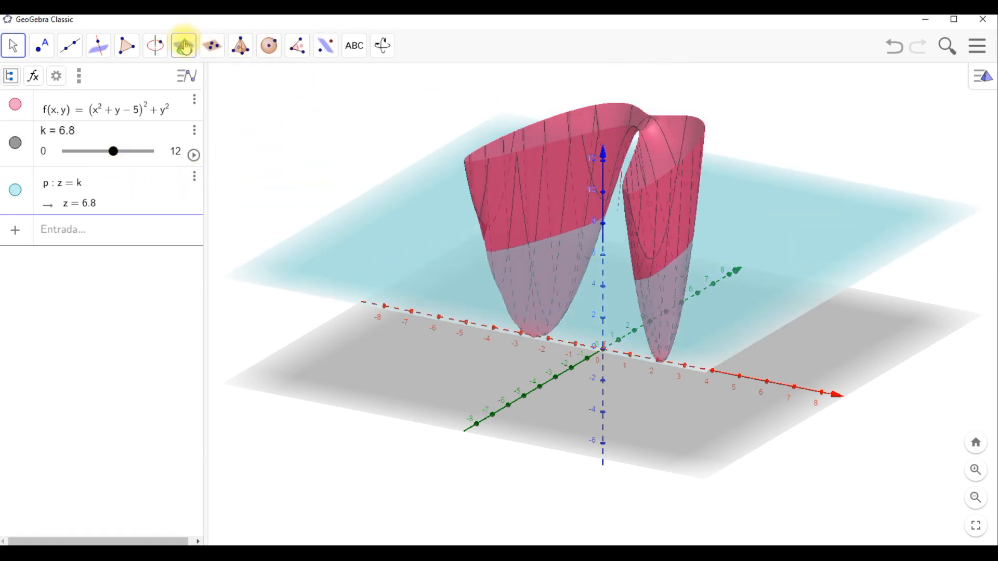
pyautogui.click(185, 46)
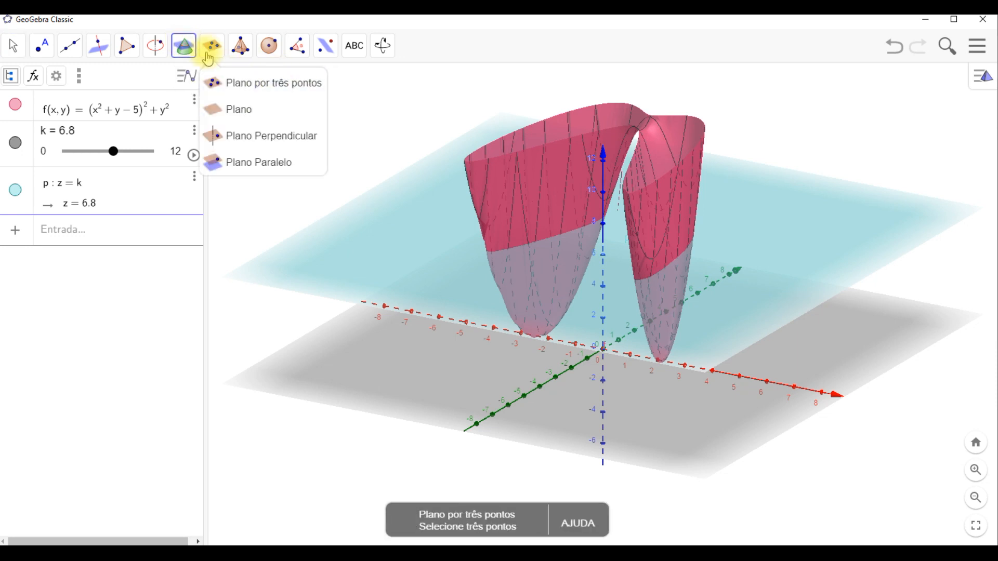
pyautogui.moveTo(186, 43)
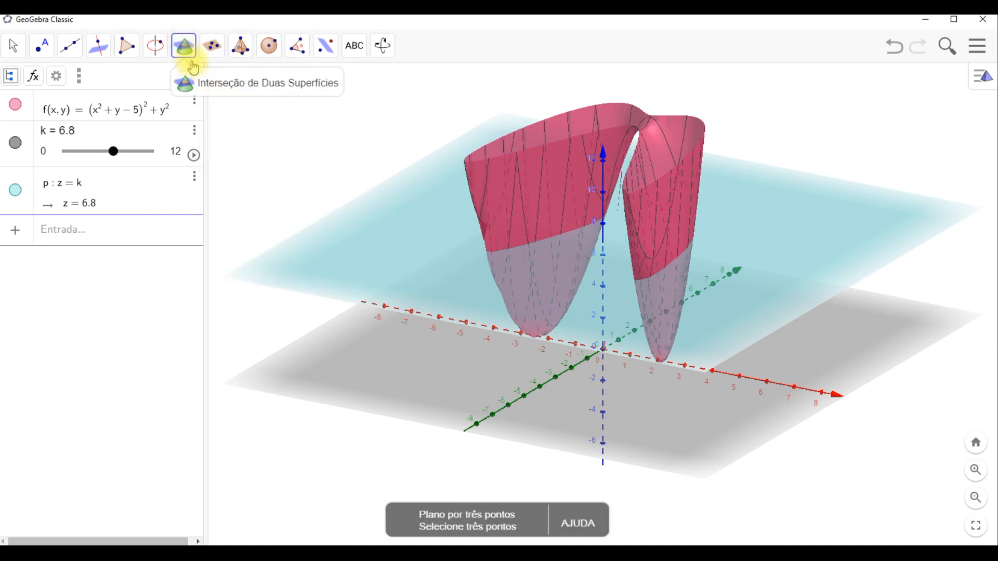
pyautogui.click(217, 81)
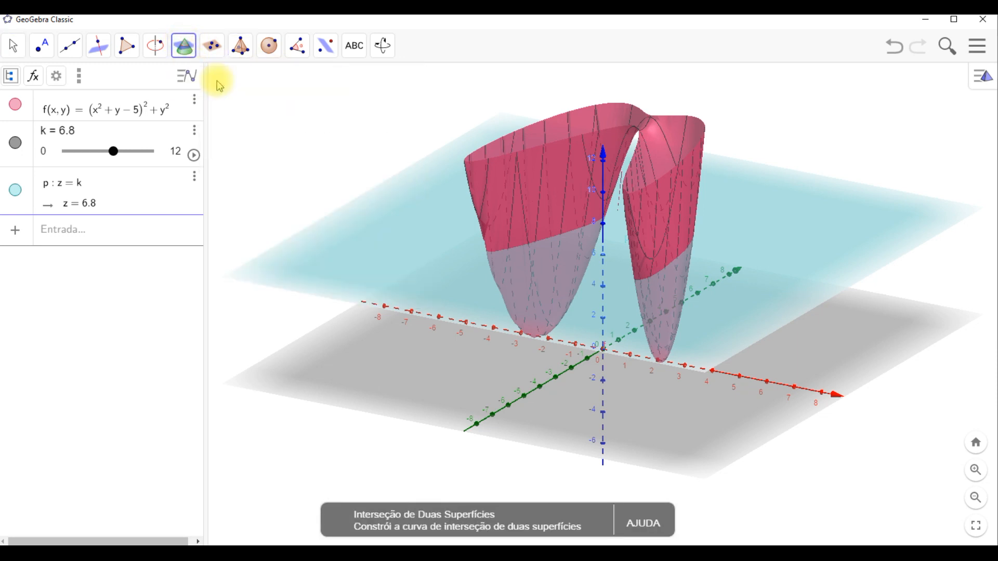
pyautogui.click(494, 181)
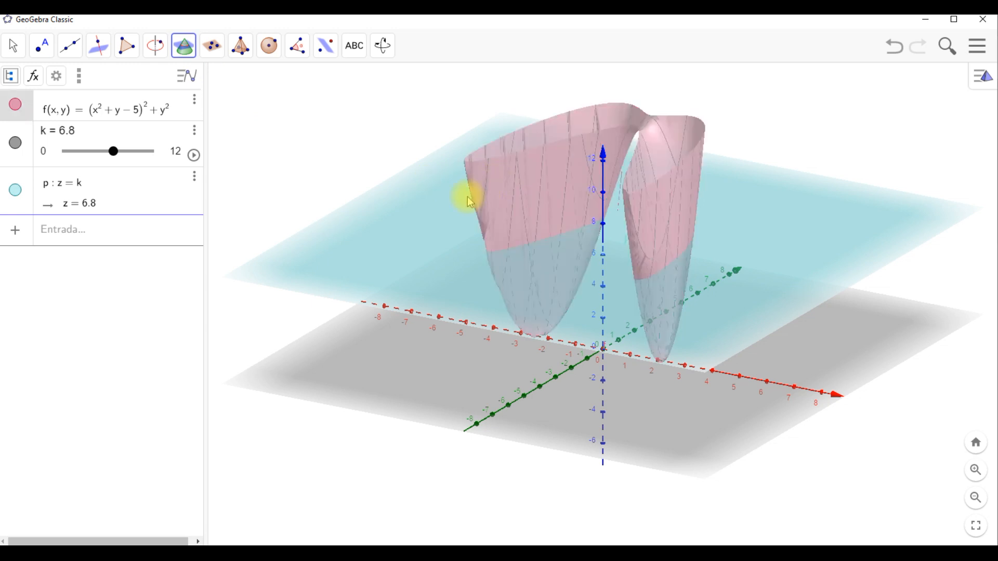
pyautogui.click(433, 215)
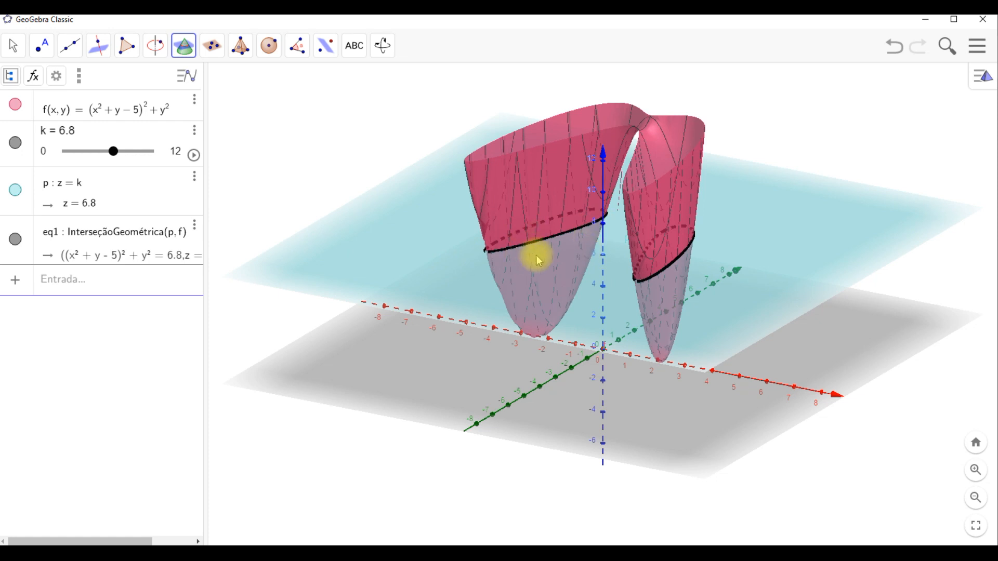
pyautogui.click(13, 46)
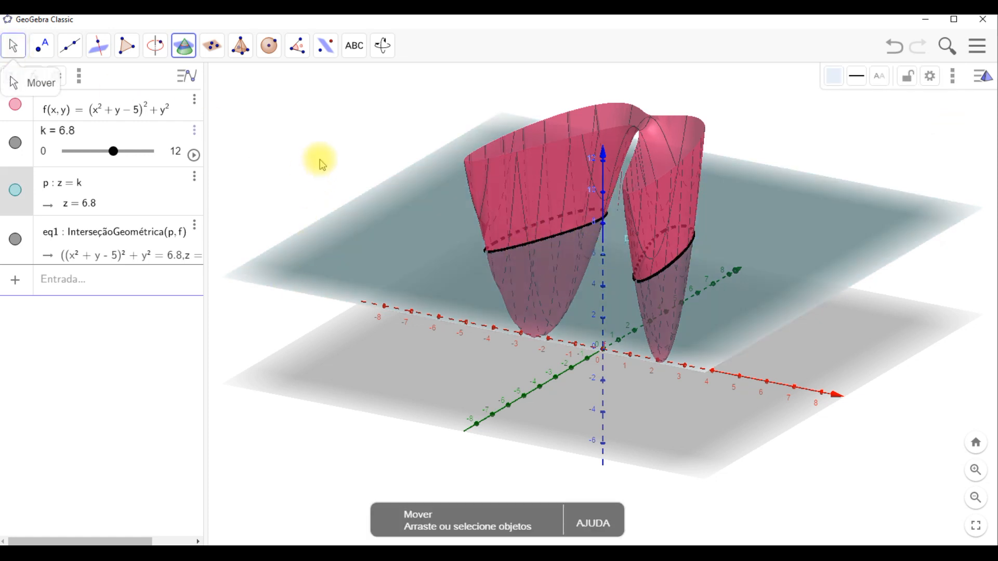
# - Move the k slider to 4.5
pyautogui.click(319, 167)
pyautogui.moveTo(317, 191); pyautogui.dragTo(313, 161)
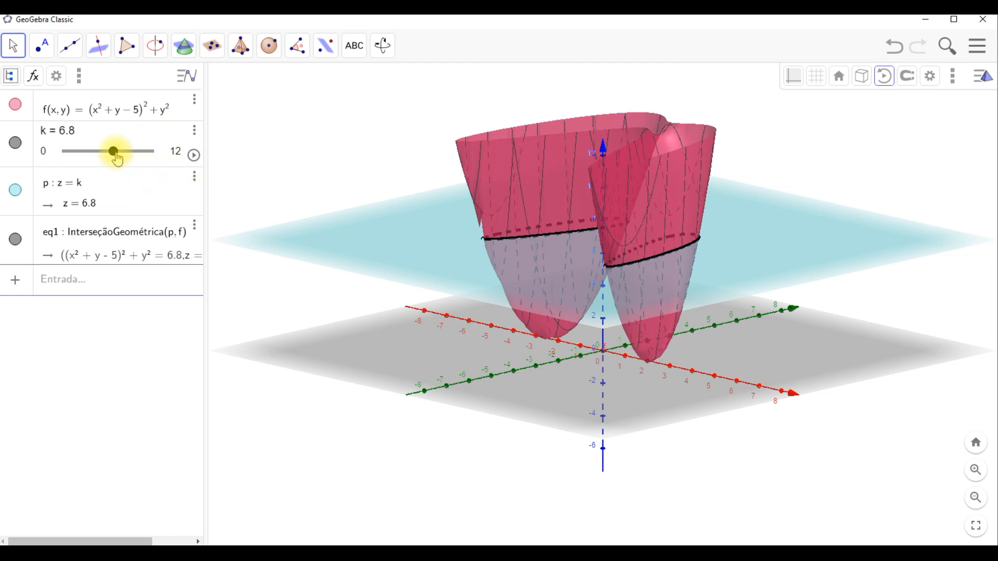
pyautogui.moveTo(116, 162)
pyautogui.mouseDown()
pyautogui.moveTo(66, 154)
pyautogui.moveTo(149, 161)
pyautogui.moveTo(89, 159)
pyautogui.moveTo(133, 158)
pyautogui.moveTo(99, 164)
pyautogui.mouseUp()
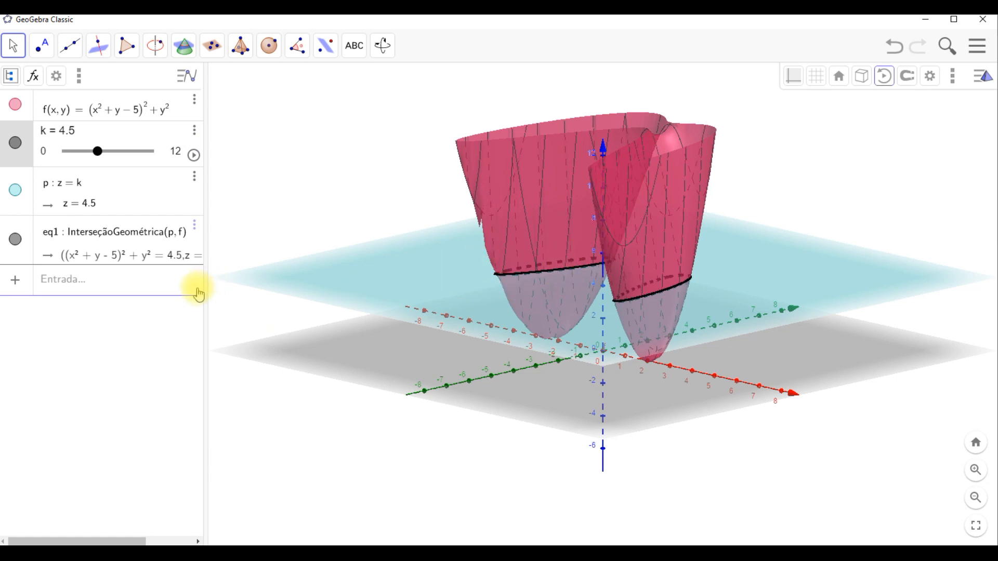
# - Enter the level curve equation f(x,y) − k = 0
pyautogui.click(163, 284)
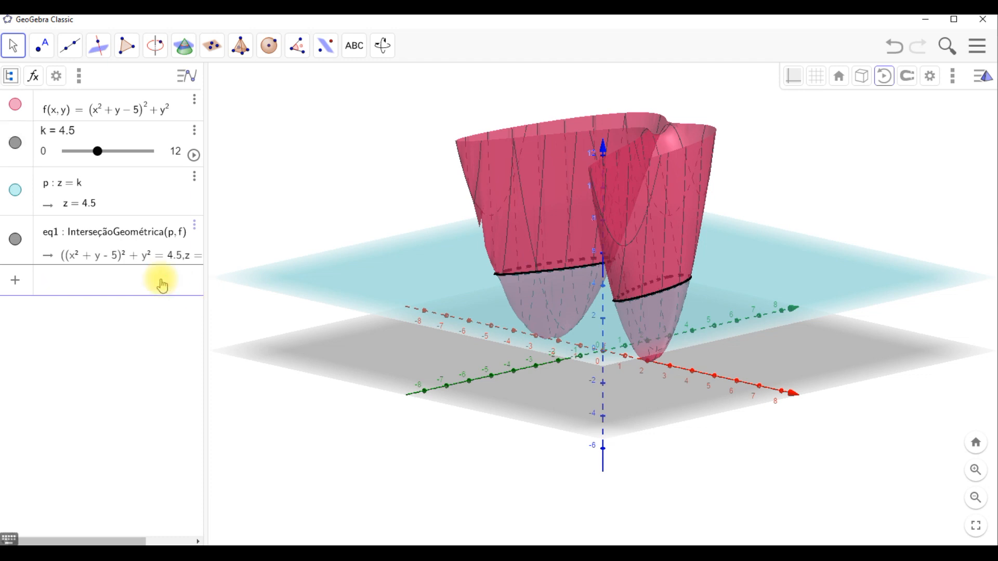
pyautogui.write('f')
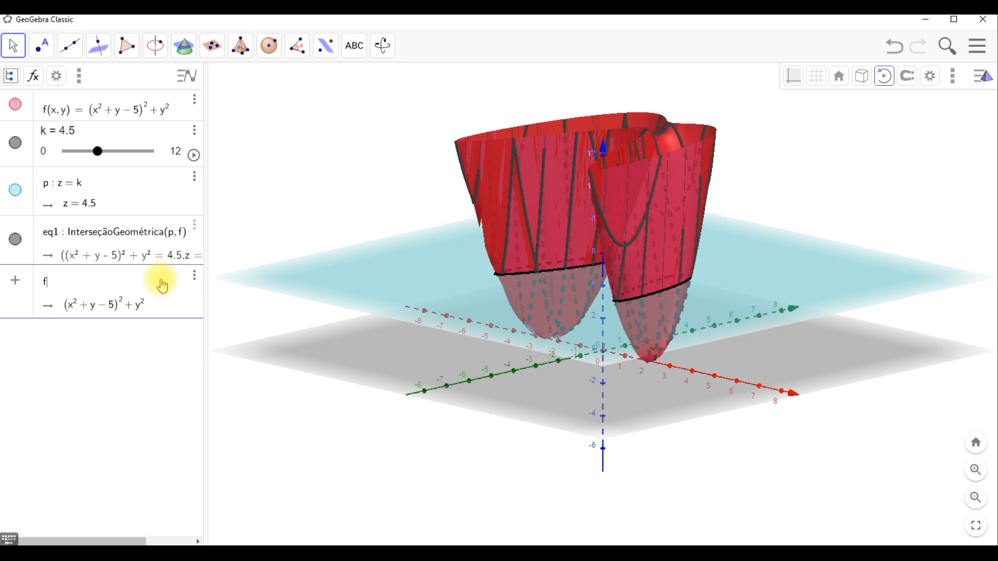
pyautogui.write('(x,y')
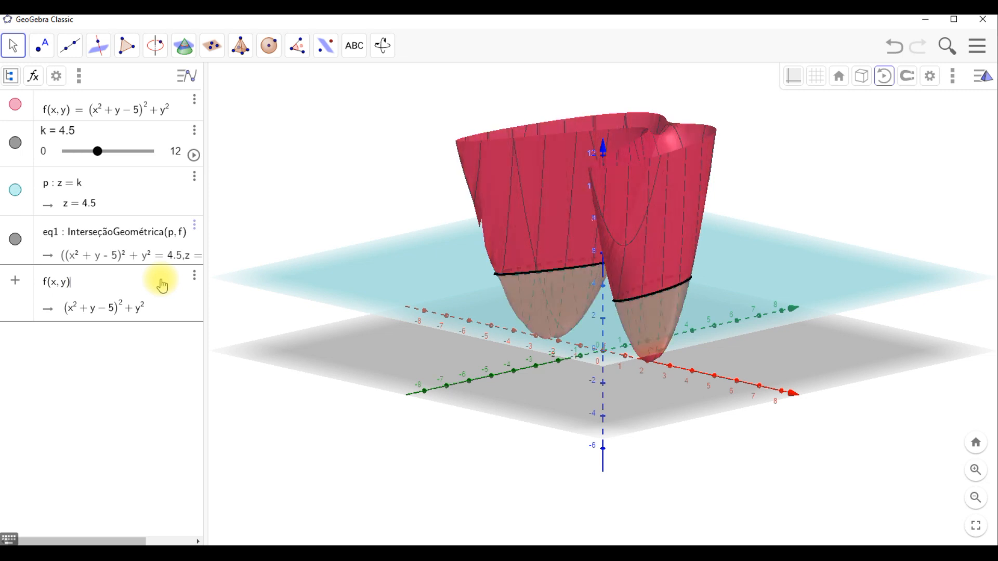
pyautogui.write('-k')
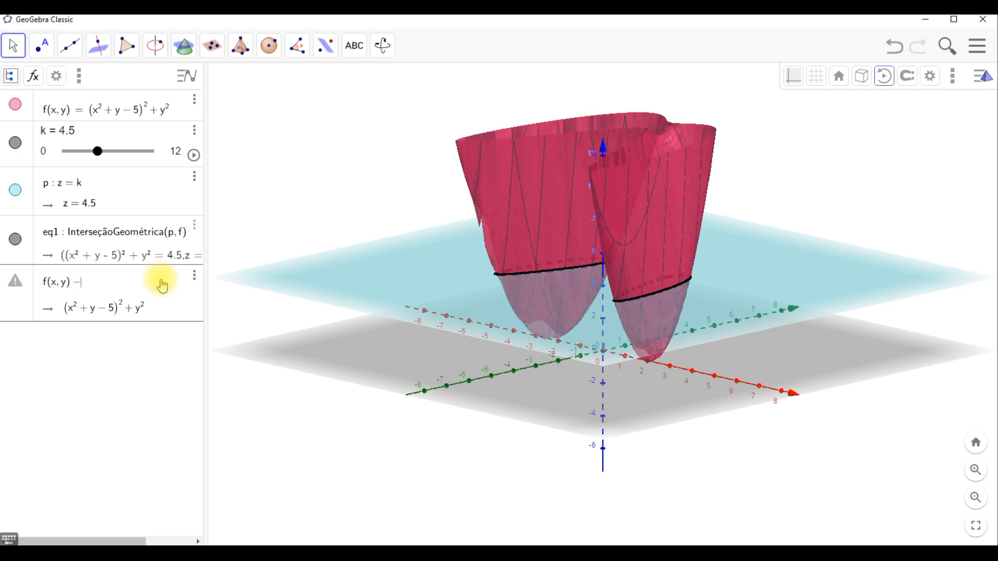
pyautogui.write('=0')
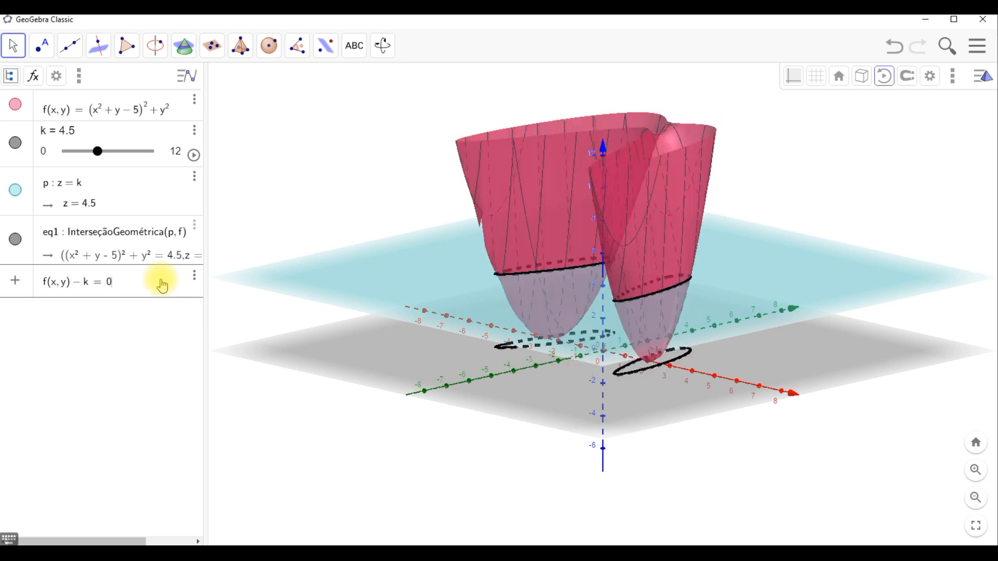
pyautogui.press('Return')
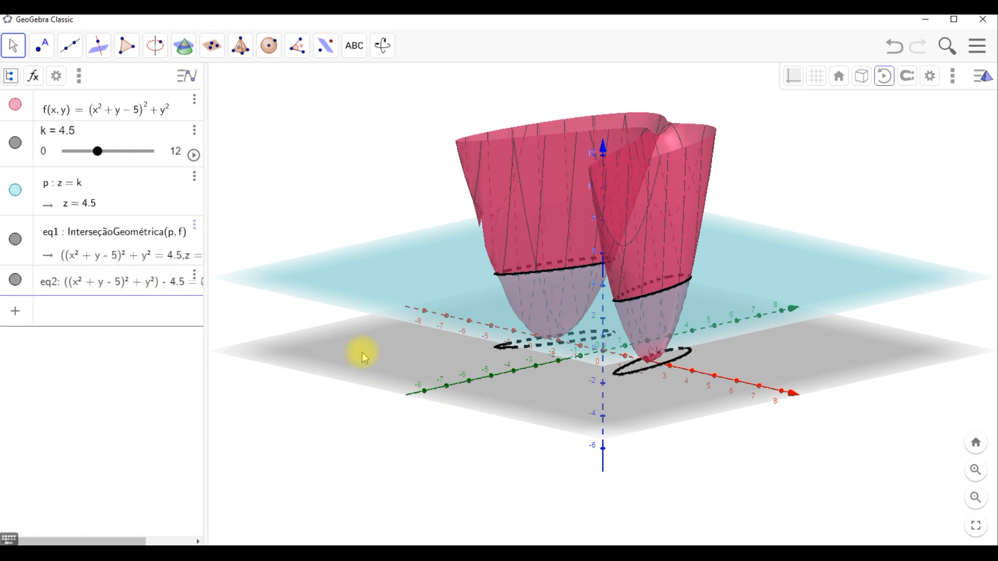
# - Set the 3D view rotating automatically and hide the surface f
pyautogui.click(13, 45)
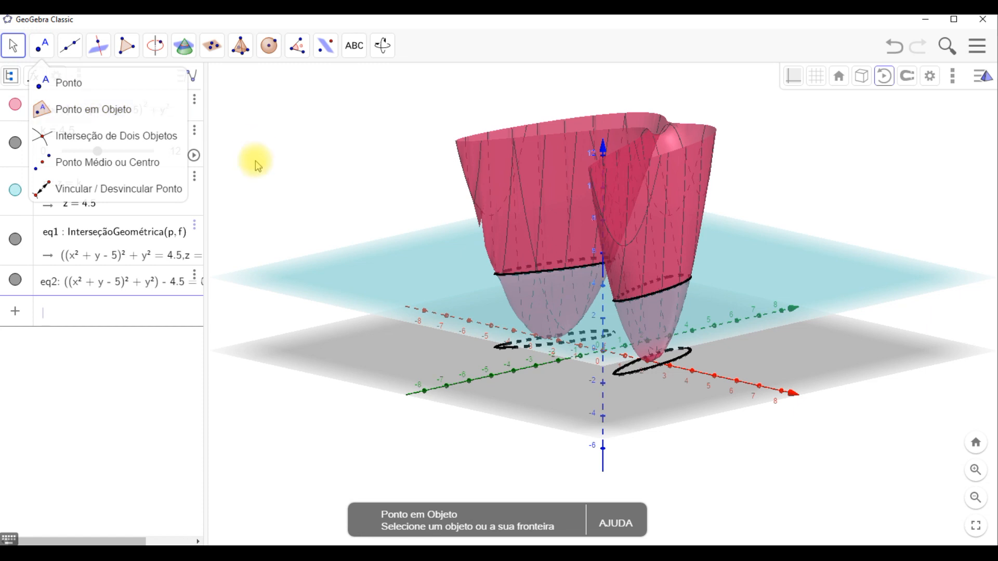
pyautogui.moveTo(255, 167); pyautogui.dragTo(285, 145)
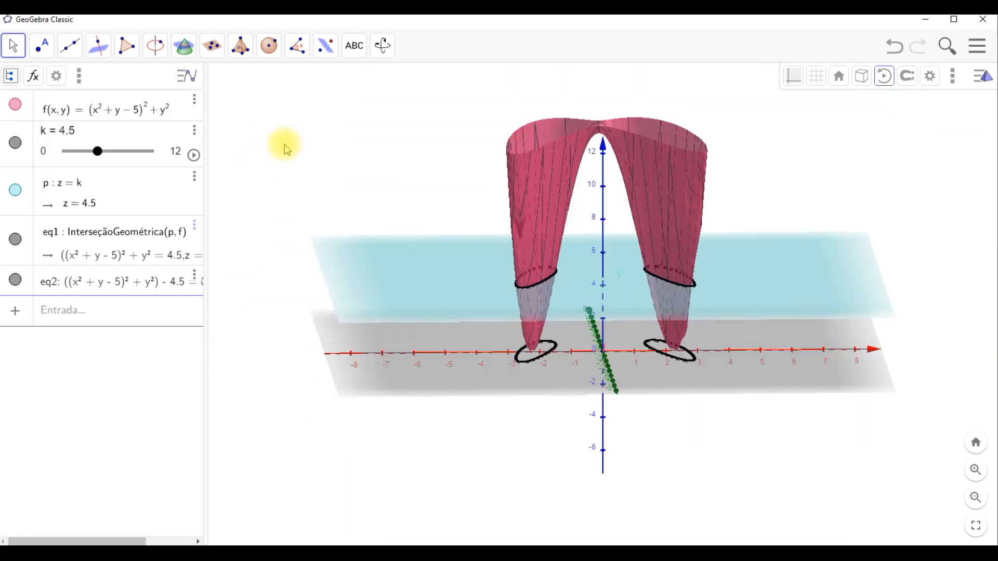
pyautogui.moveTo(285, 144); pyautogui.dragTo(266, 153)
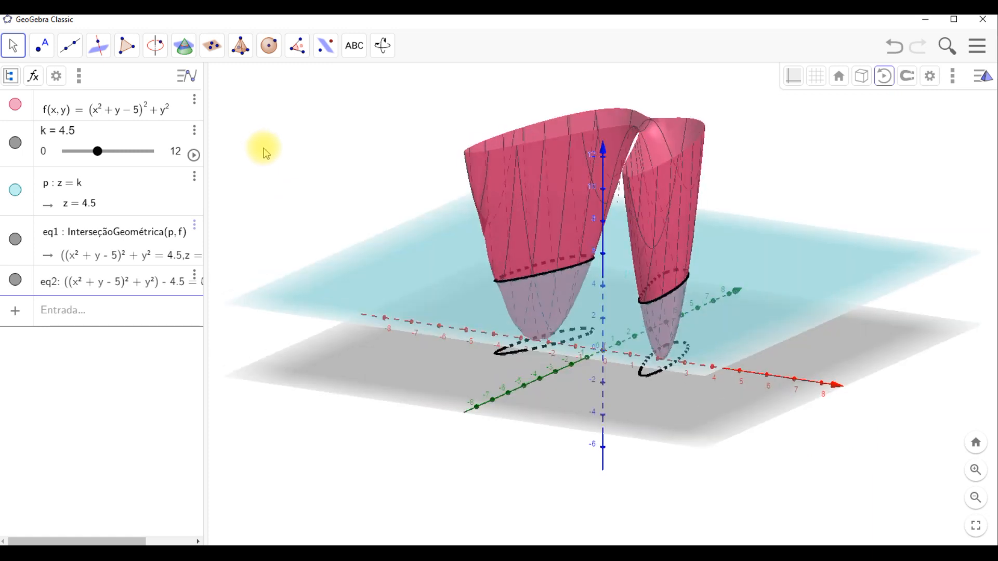
pyautogui.click(884, 76)
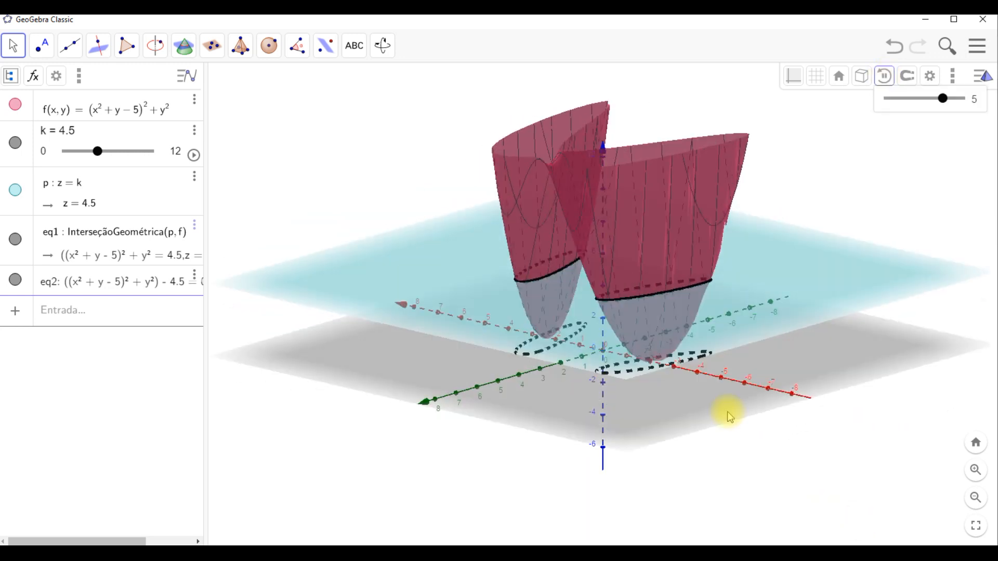
pyautogui.click(16, 106)
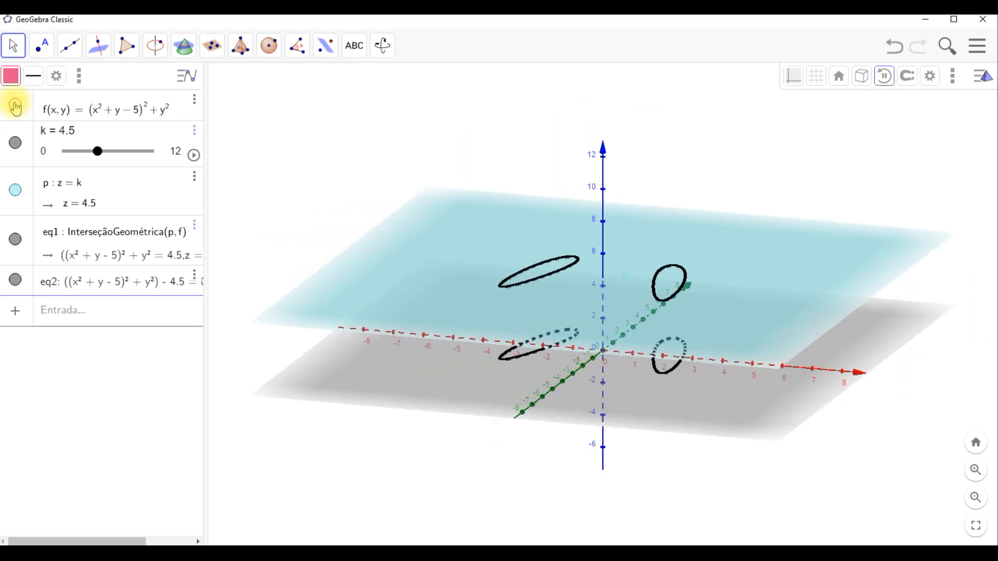
# - Show the surface f again and change its colour to purple
pyautogui.click(16, 105)
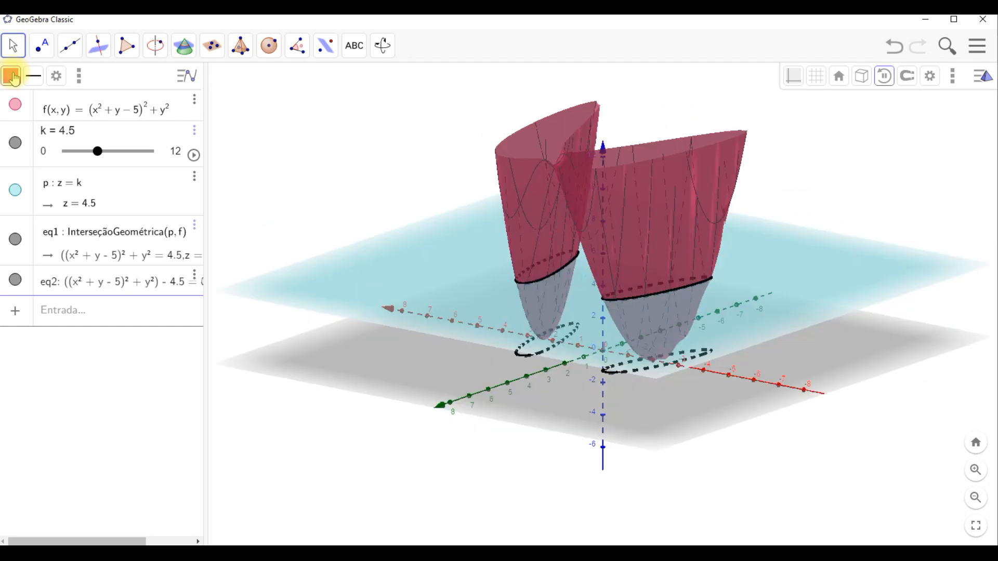
pyautogui.click(12, 77)
pyautogui.click(40, 96)
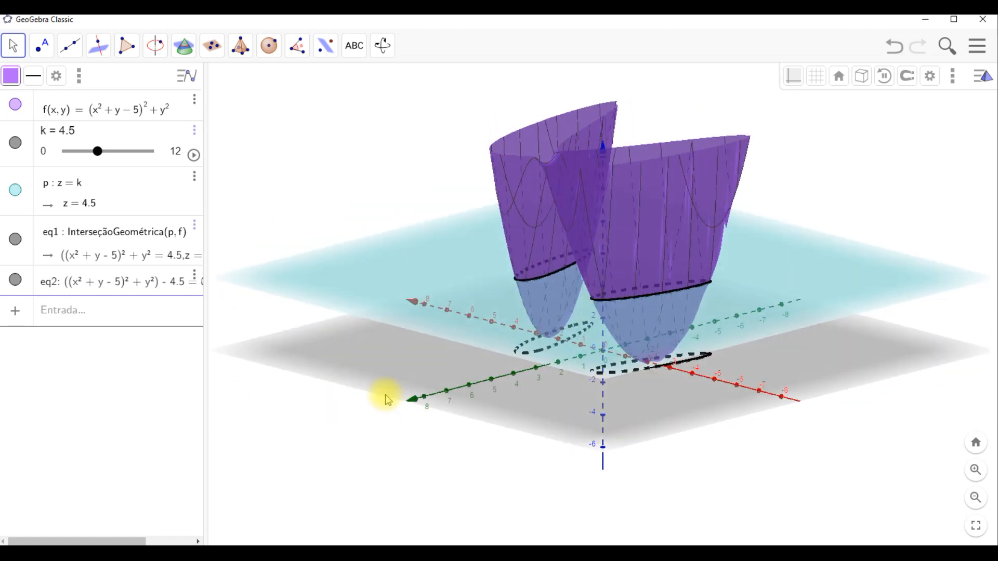
# - Start animating the k slider and stop the automatic rotation of the 3D view
pyautogui.click(193, 155)
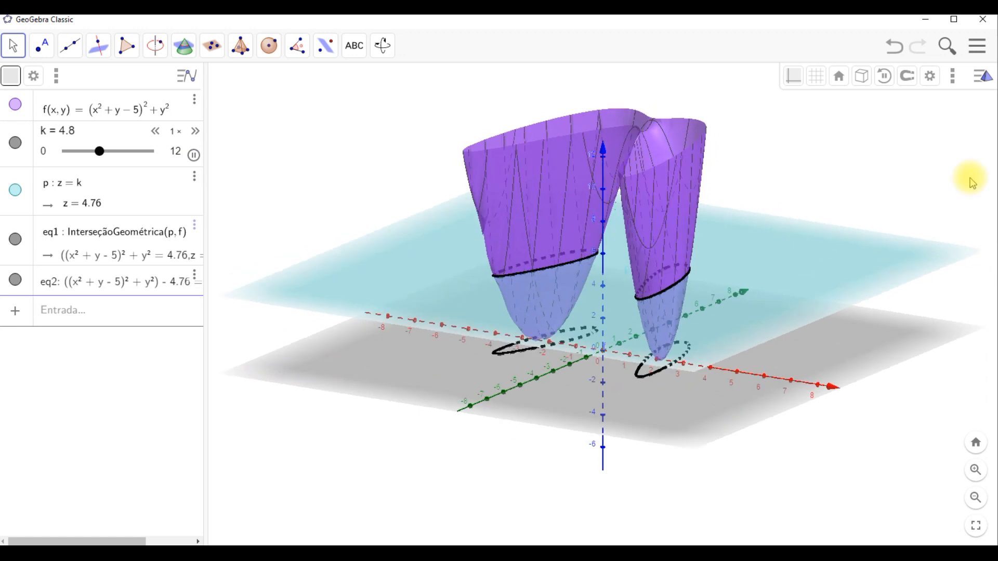
pyautogui.click(885, 77)
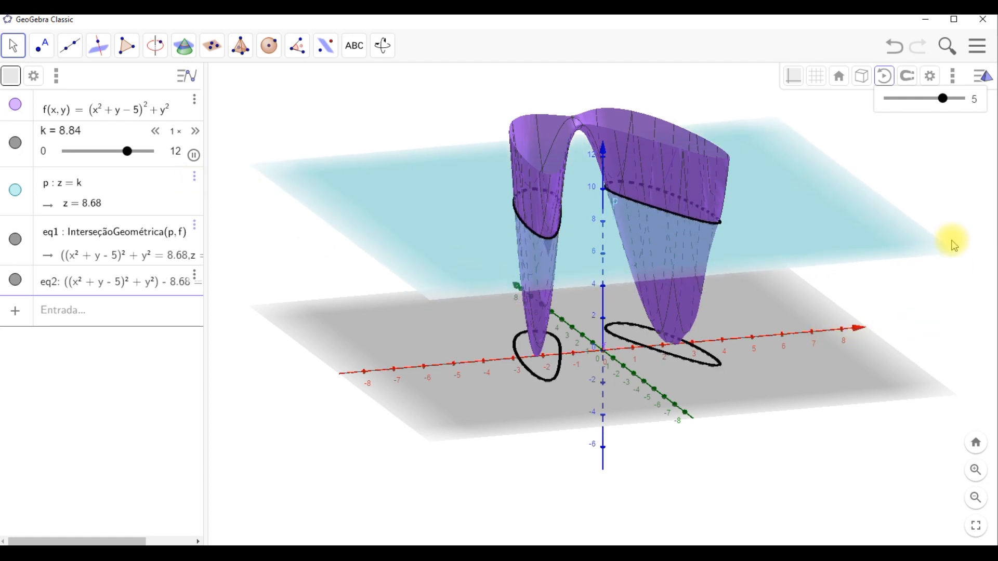
# - Open the 2D Graphics view alongside the 3D view
pyautogui.click(953, 79)
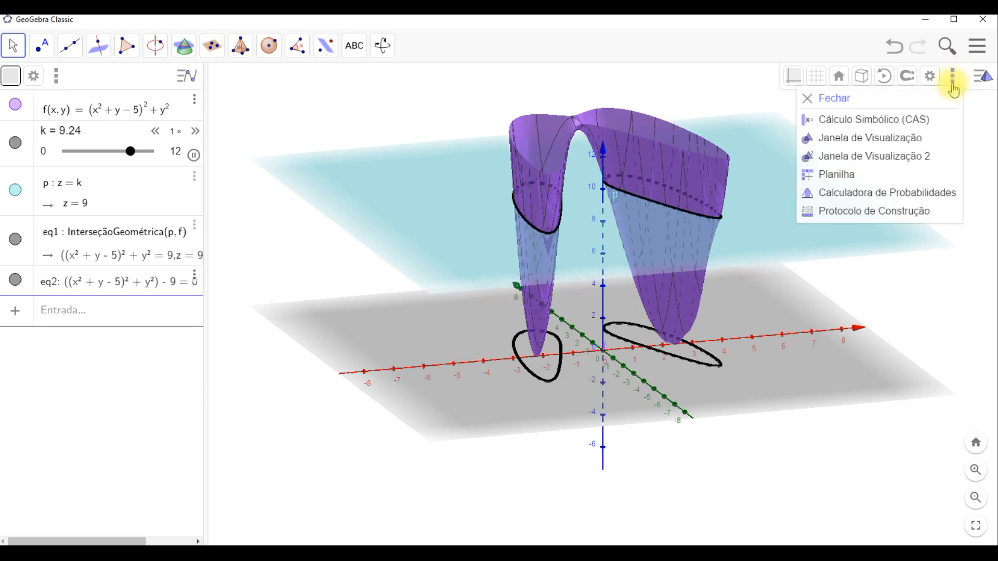
pyautogui.click(926, 141)
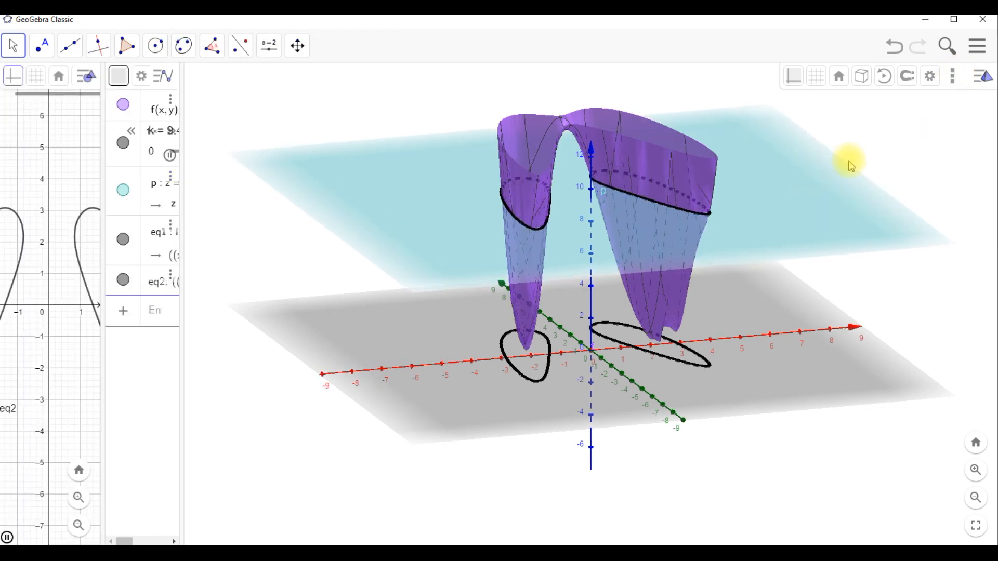
# - Resize the panels so the 2D Graphics view showing eq2 is wider
pyautogui.moveTo(181, 70); pyautogui.dragTo(445, 94)
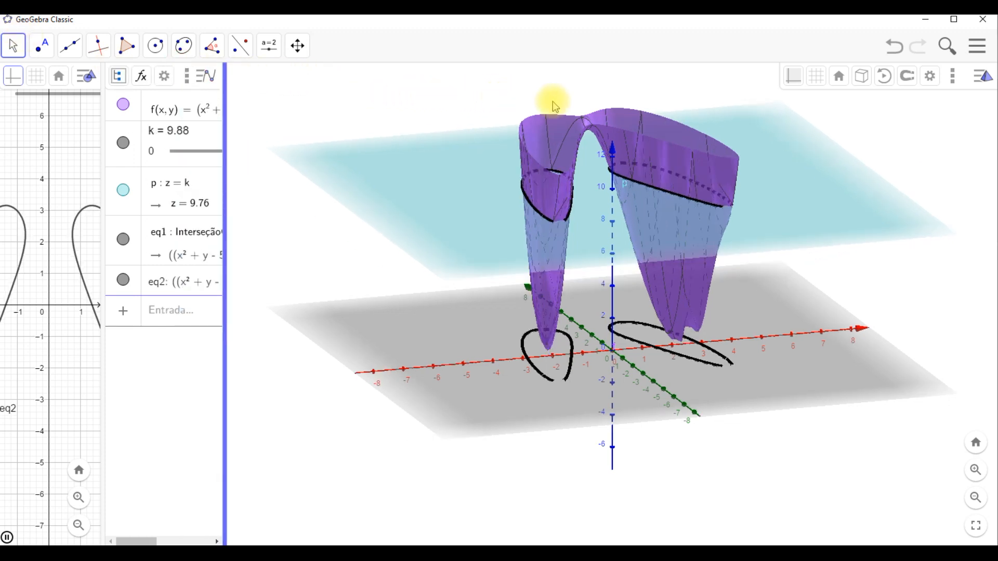
pyautogui.moveTo(628, 109); pyautogui.dragTo(626, 101)
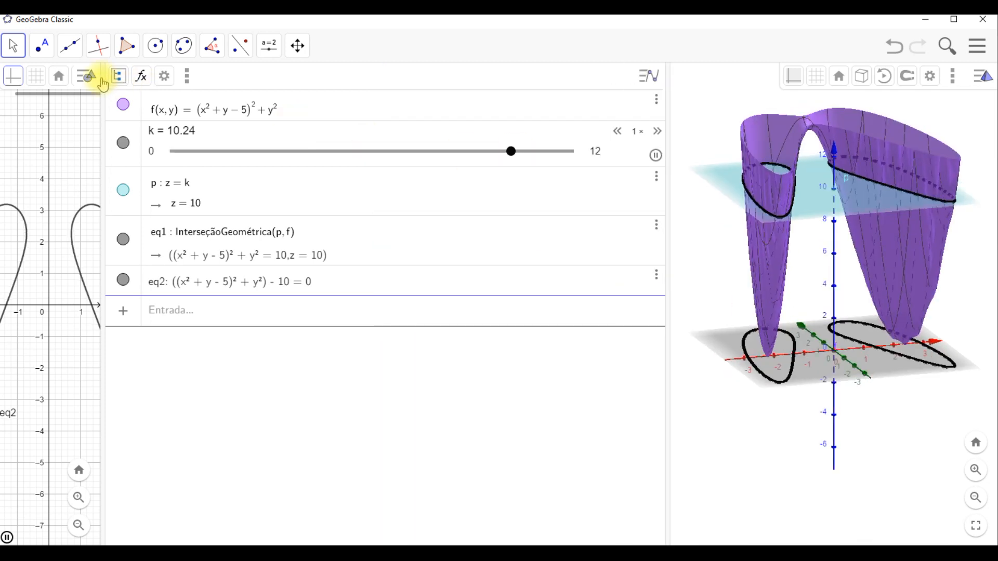
pyautogui.moveTo(104, 76); pyautogui.dragTo(413, 97)
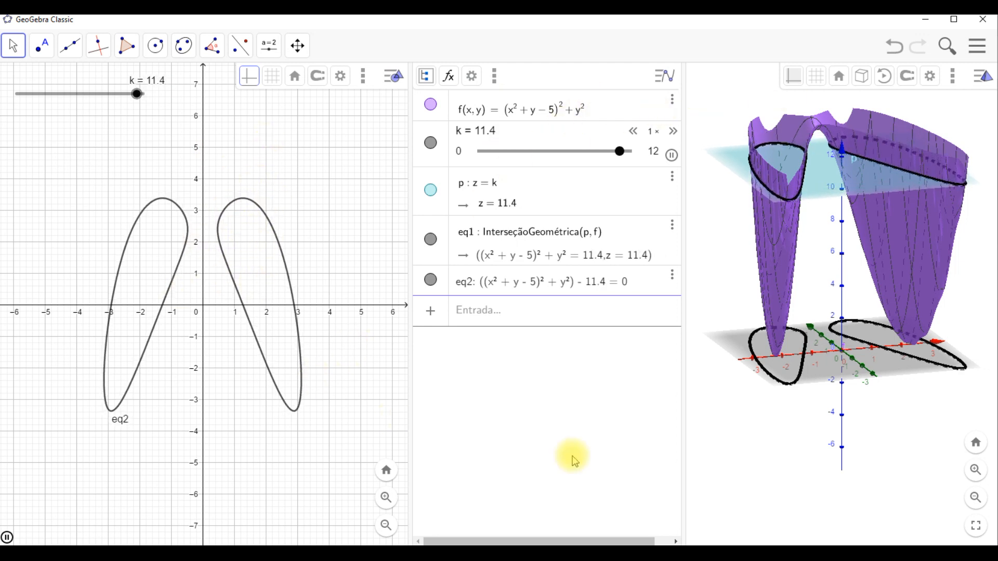
pyautogui.moveTo(683, 84); pyautogui.dragTo(581, 83)
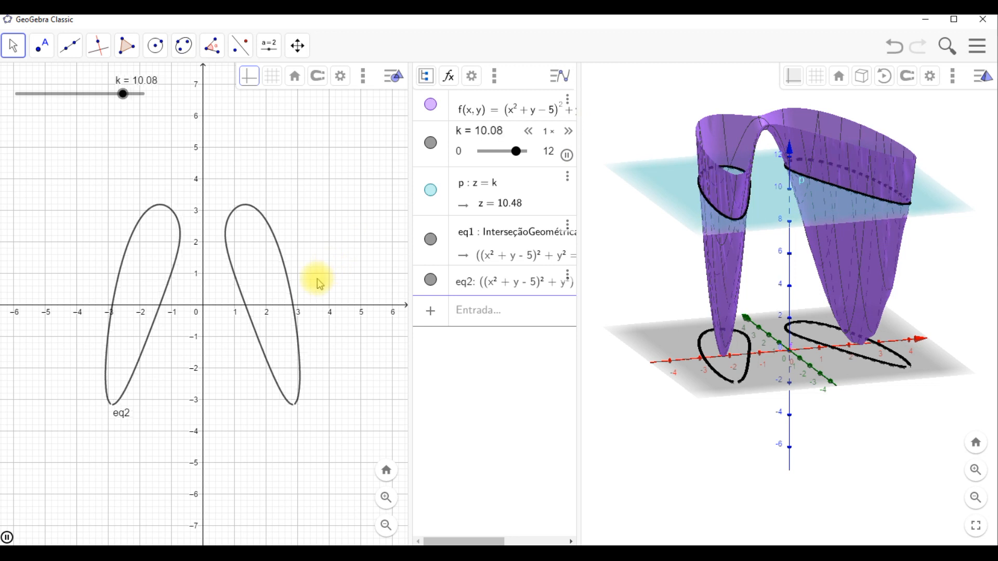
# - Open the Spreadsheet view
pyautogui.click(363, 82)
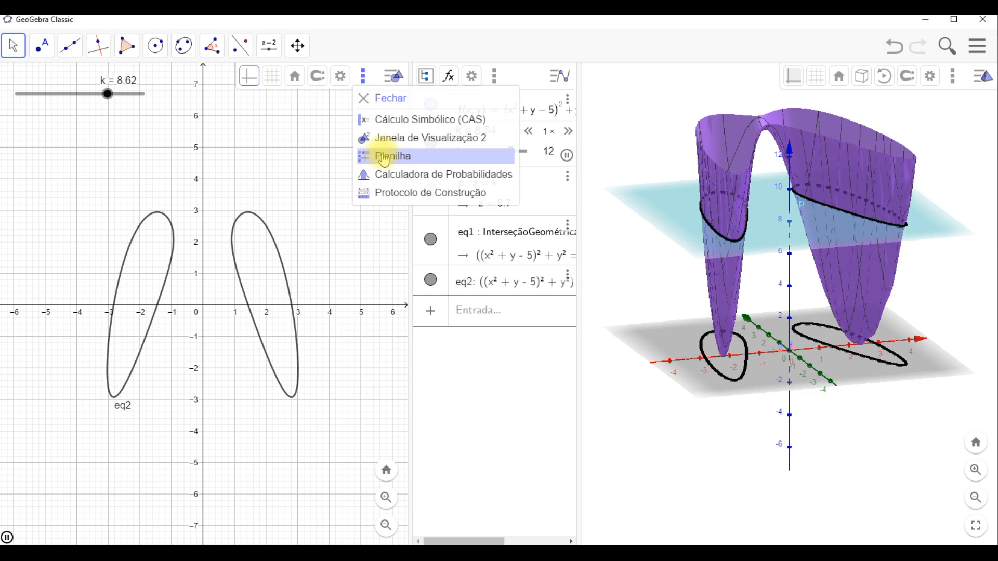
pyautogui.click(384, 157)
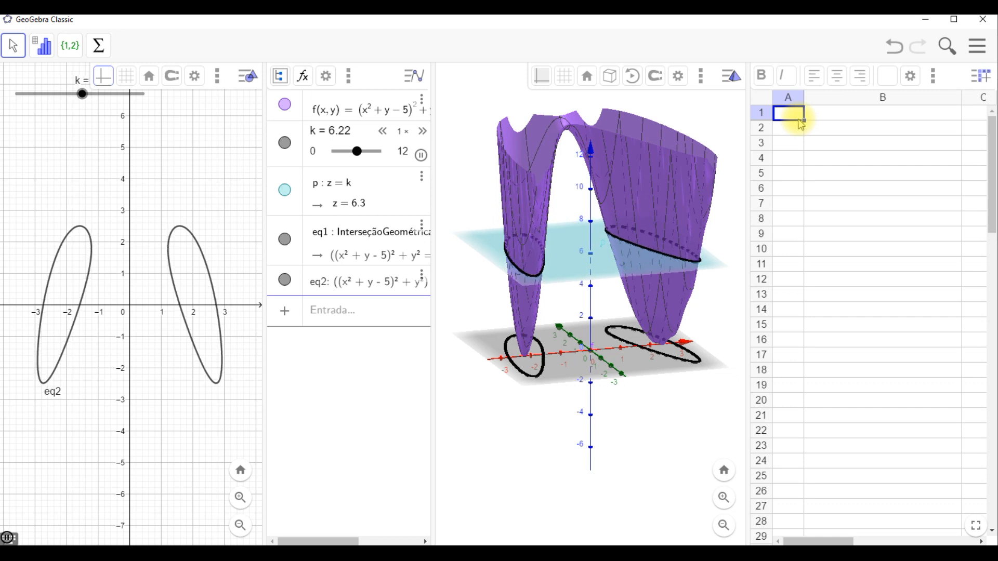
# - Enter 10 in cell A1 and 20 in cell A2
pyautogui.write('1')
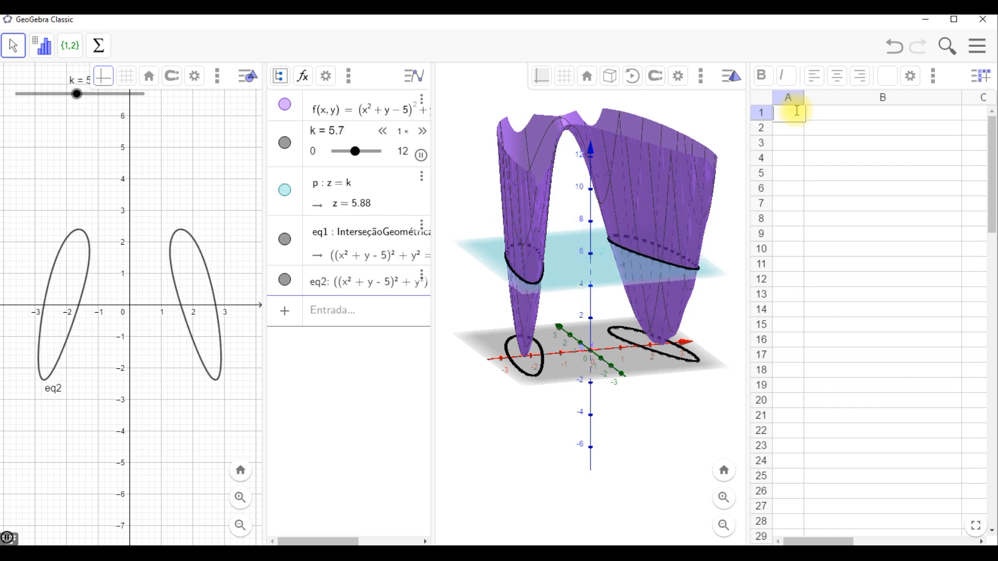
pyautogui.write('0')
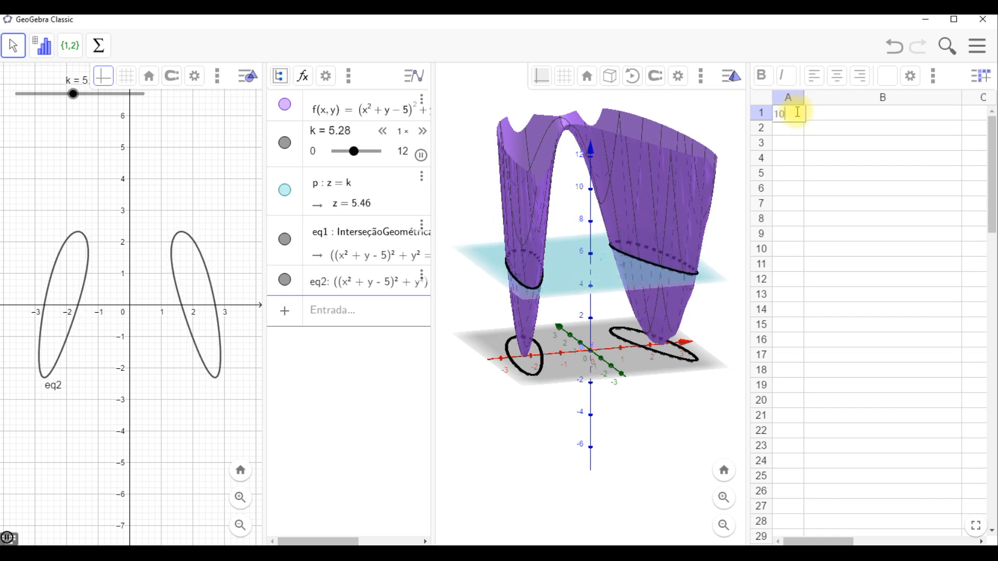
pyautogui.press('Return')
pyautogui.write('20')
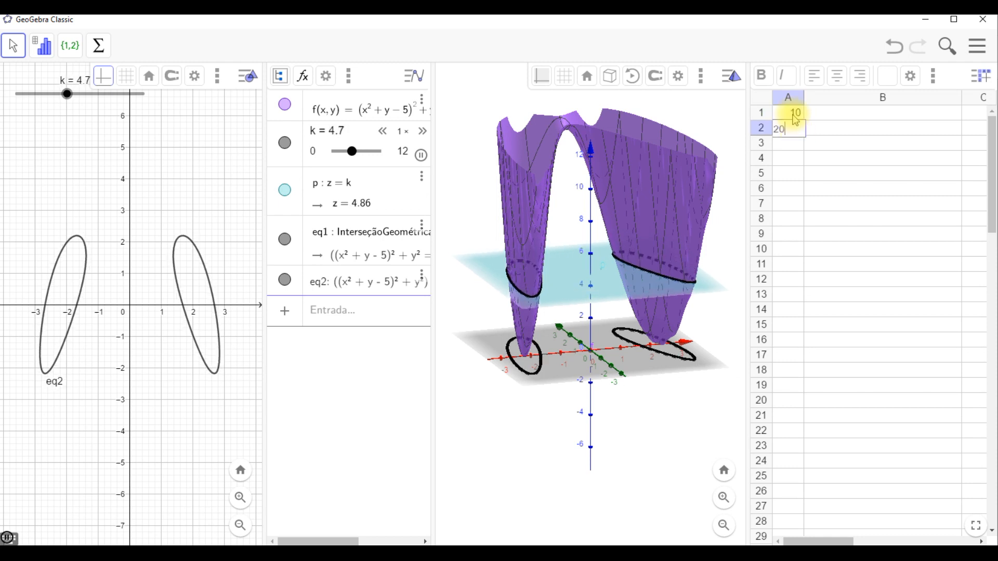
# - Fill column A down to row 25 with the sequence 10, 20, 30… by extending A1:A2
pyautogui.click(795, 113)
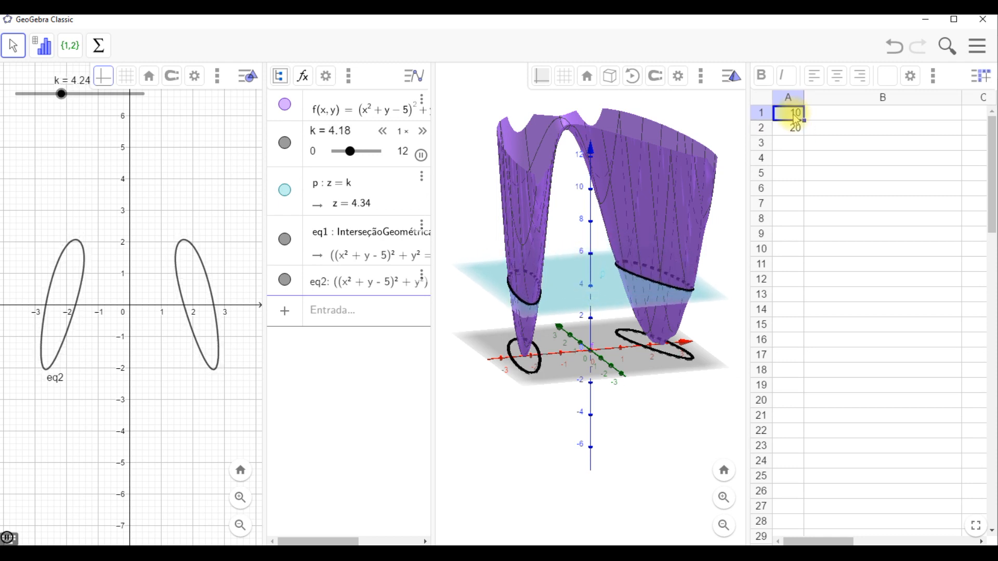
pyautogui.hotkey('shift', 'Down')
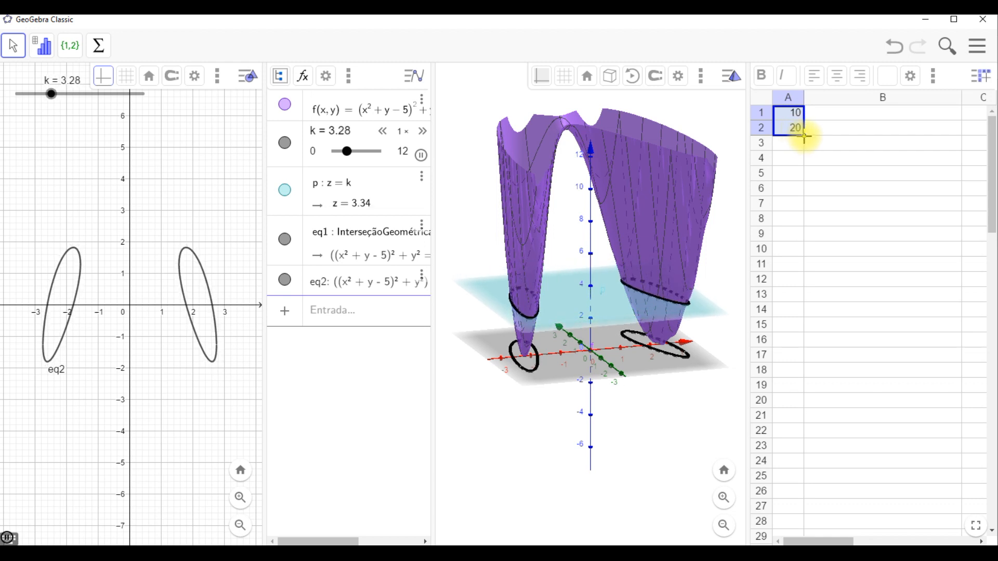
pyautogui.moveTo(803, 136); pyautogui.dragTo(783, 479)
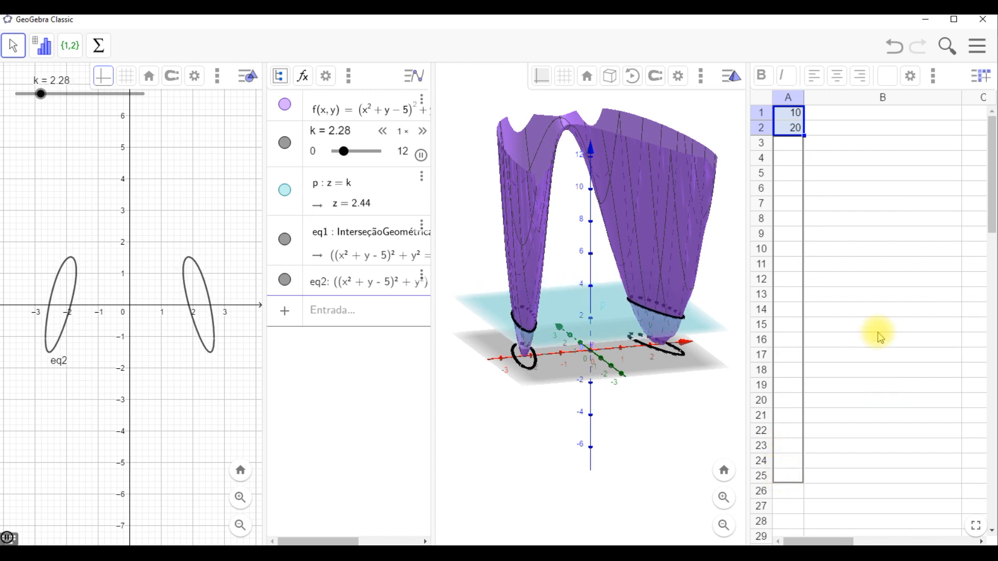
pyautogui.moveTo(862, 322); pyautogui.dragTo(859, 144)
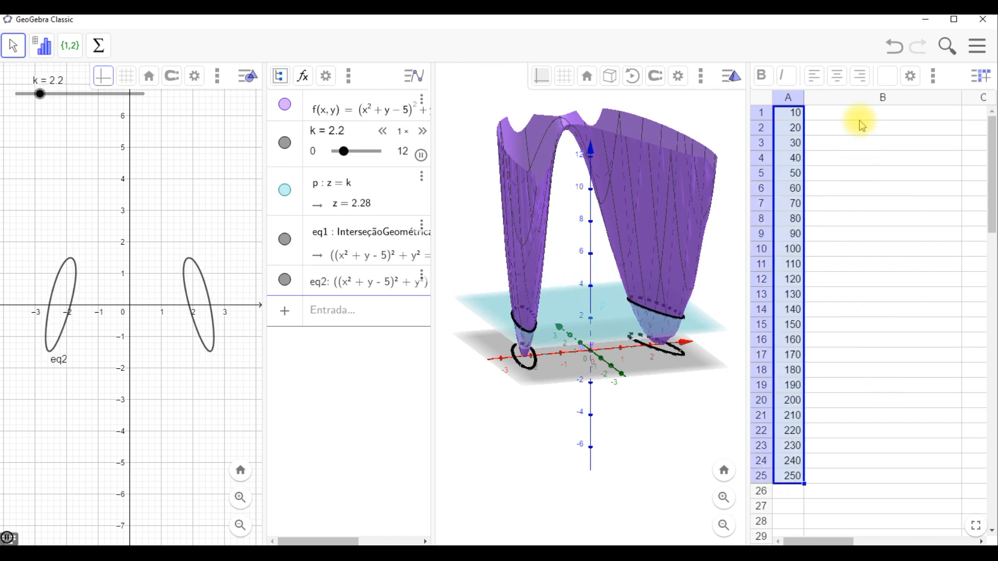
# - In cell B1, enter CurvaImplícita(f(x,y)-A1)
pyautogui.click(862, 119)
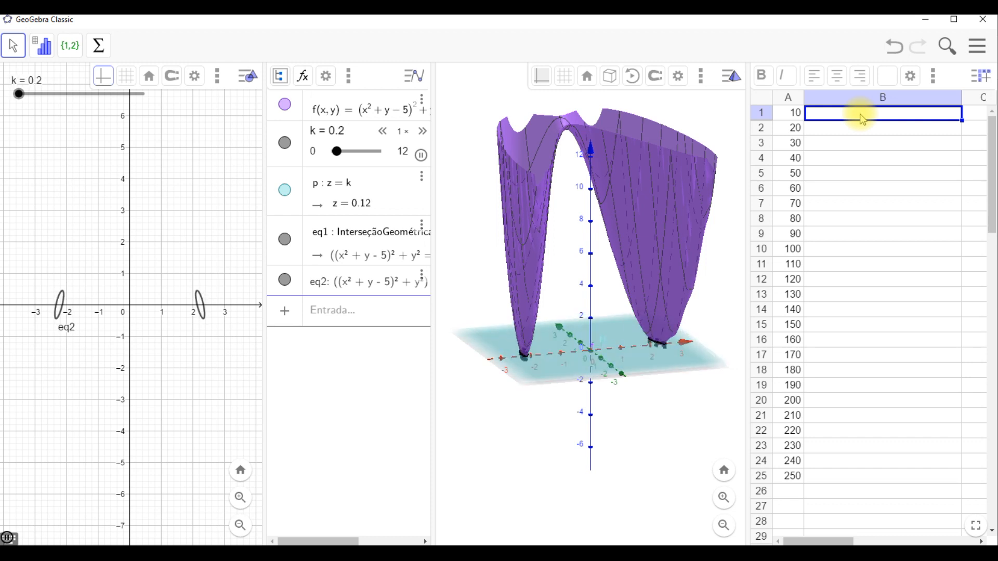
pyautogui.click(861, 114)
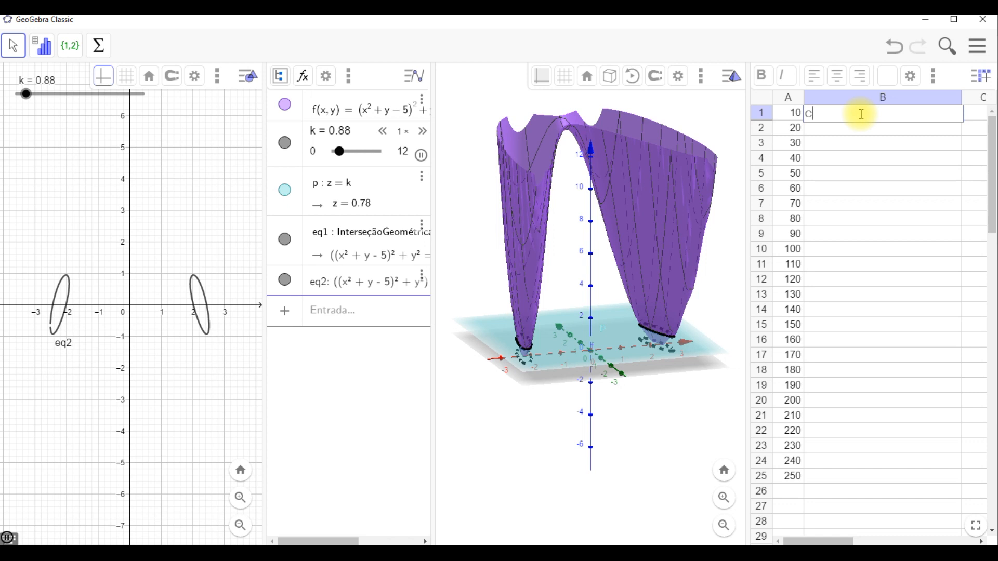
pyautogui.write('CurvaIM')
pyautogui.press('BackSpace')
pyautogui.write('mpl')
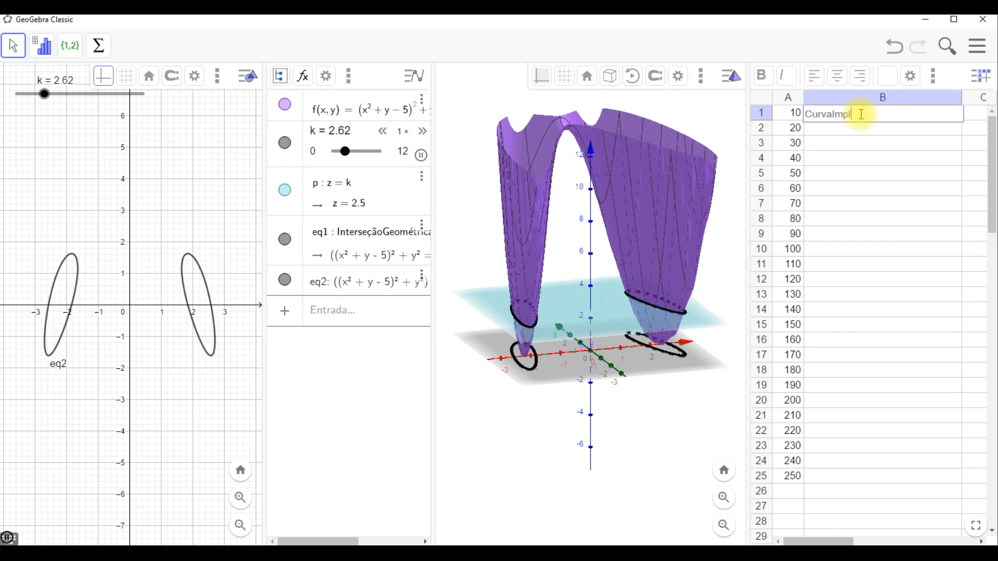
pyautogui.write('ícita')
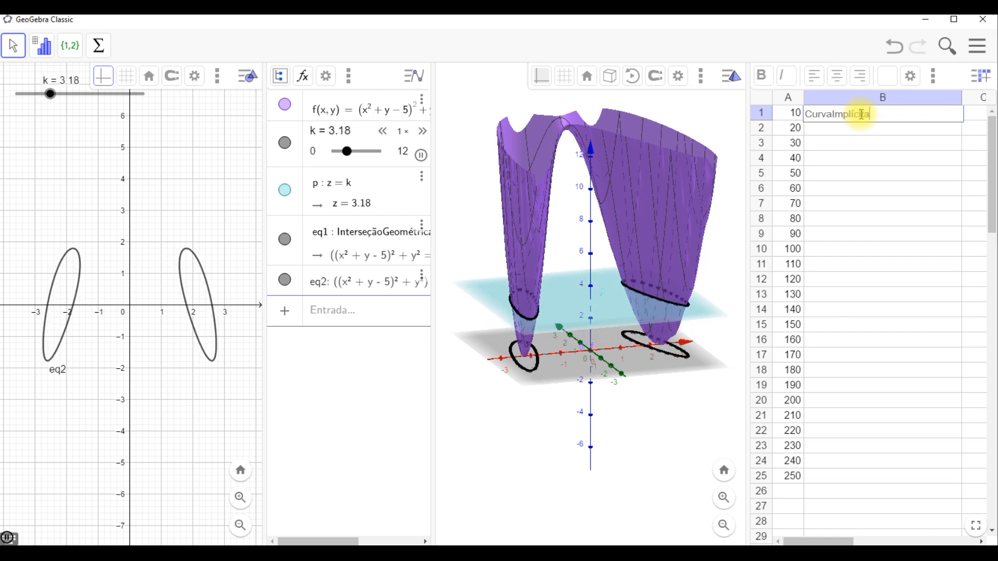
pyautogui.write('(f')
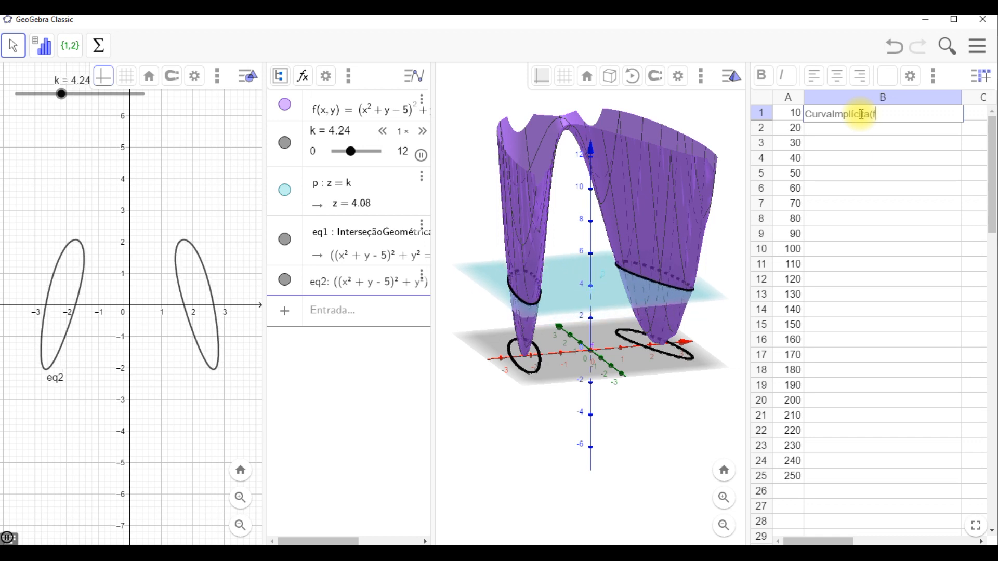
pyautogui.write('(x,')
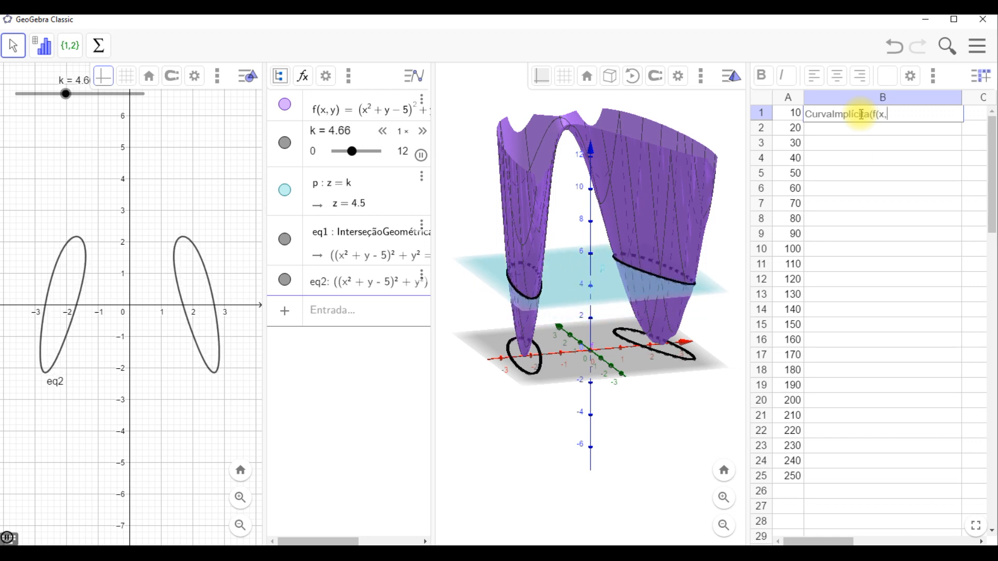
pyautogui.write('y)')
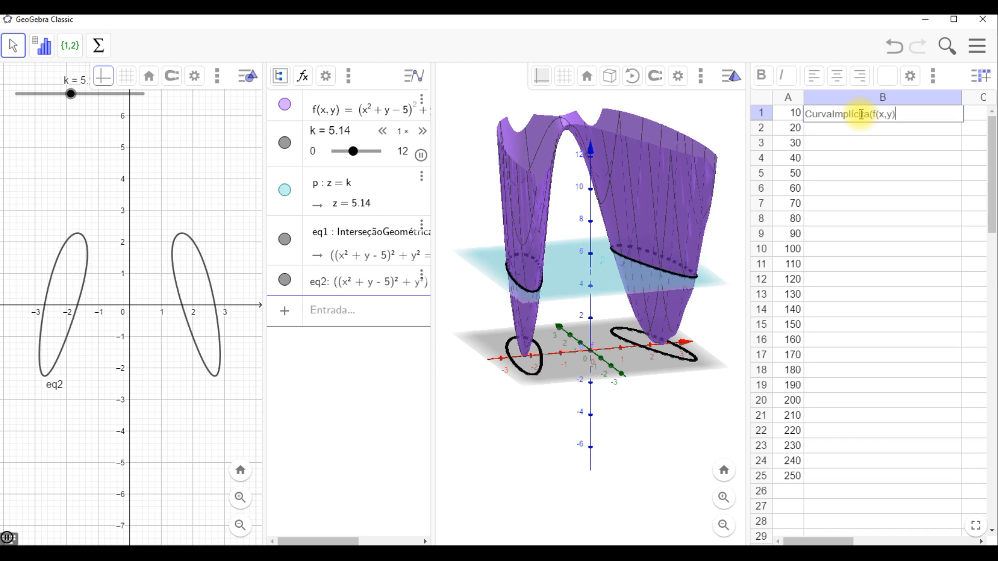
pyautogui.write(')')
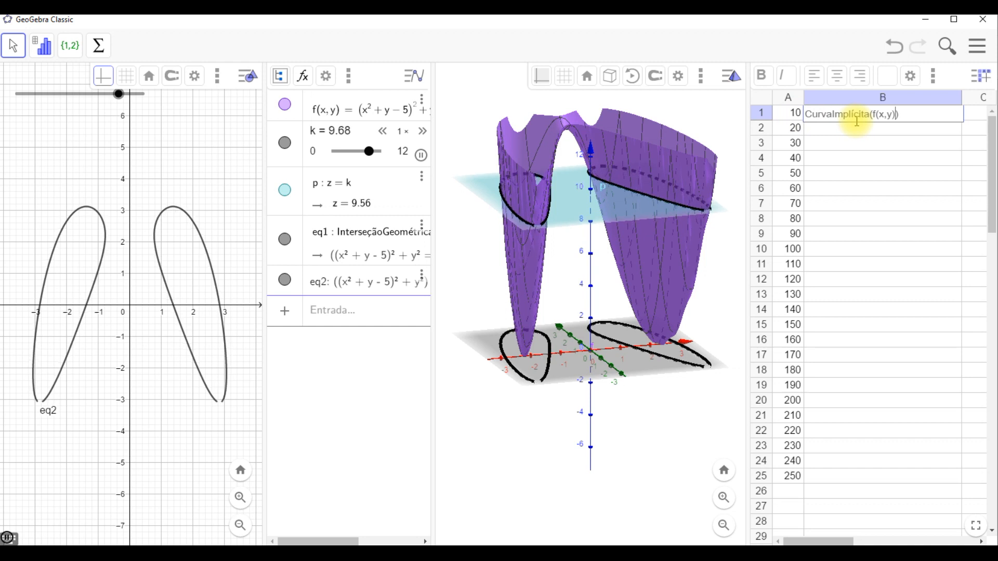
pyautogui.write('-A1')
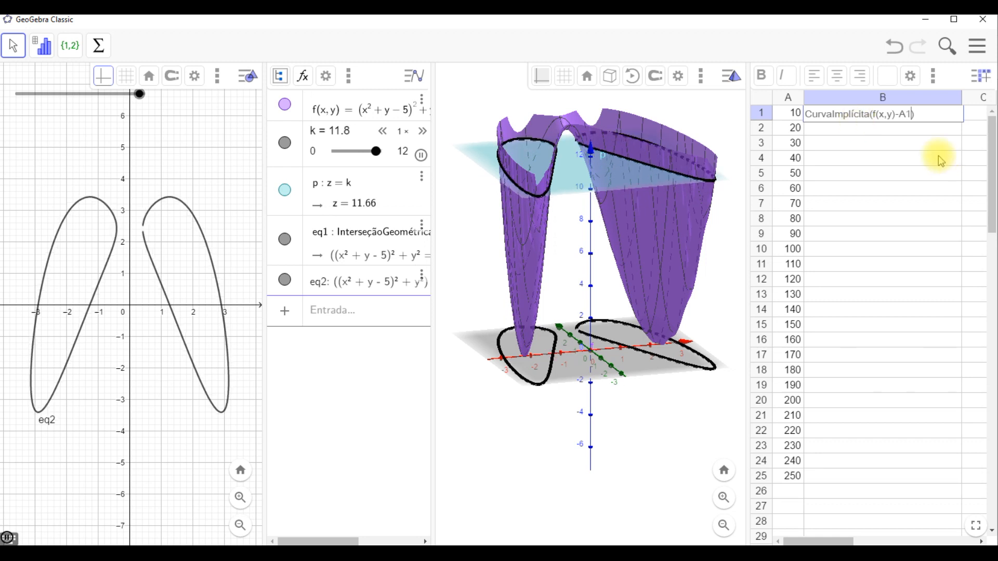
pyautogui.press('Return')
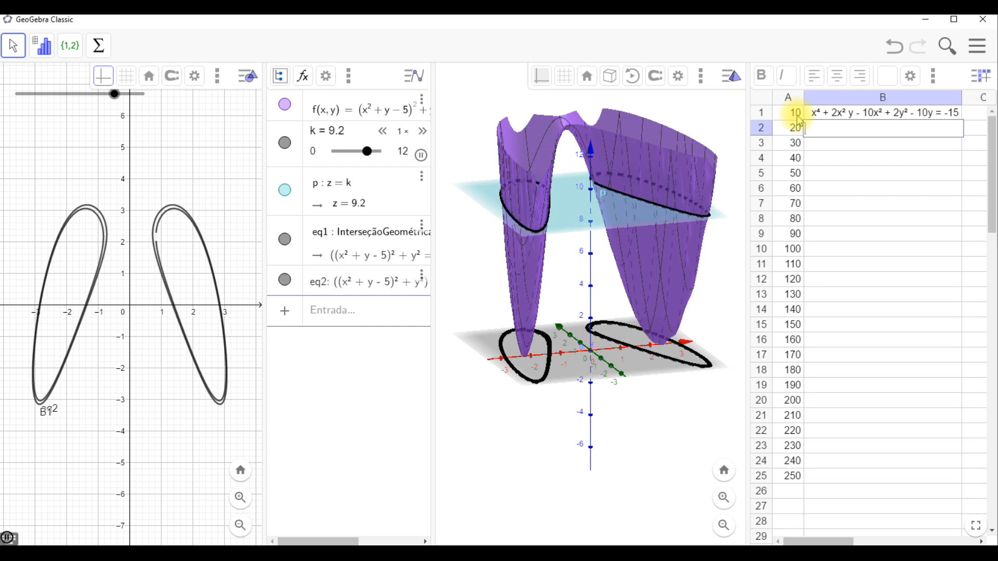
# - Fill the formula in B1 down to B25 to draw a family of level curves
pyautogui.click(959, 118)
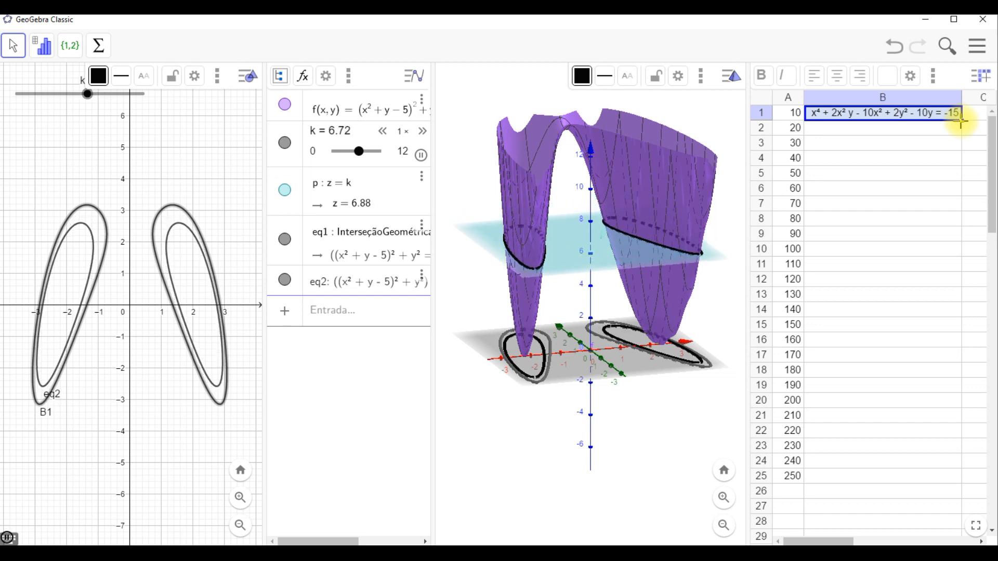
pyautogui.moveTo(960, 133); pyautogui.dragTo(931, 477)
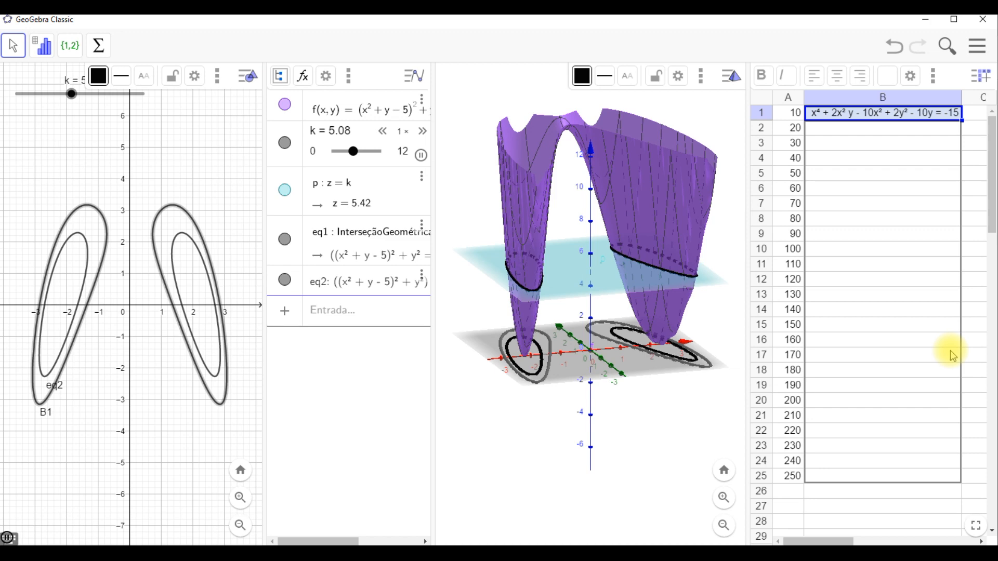
pyautogui.click(975, 330)
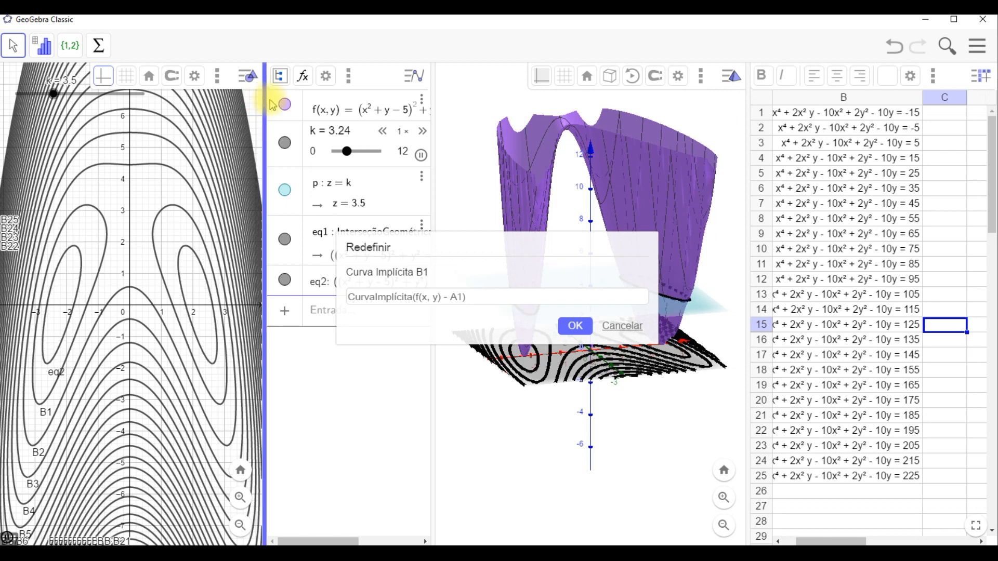
pyautogui.click(635, 330)
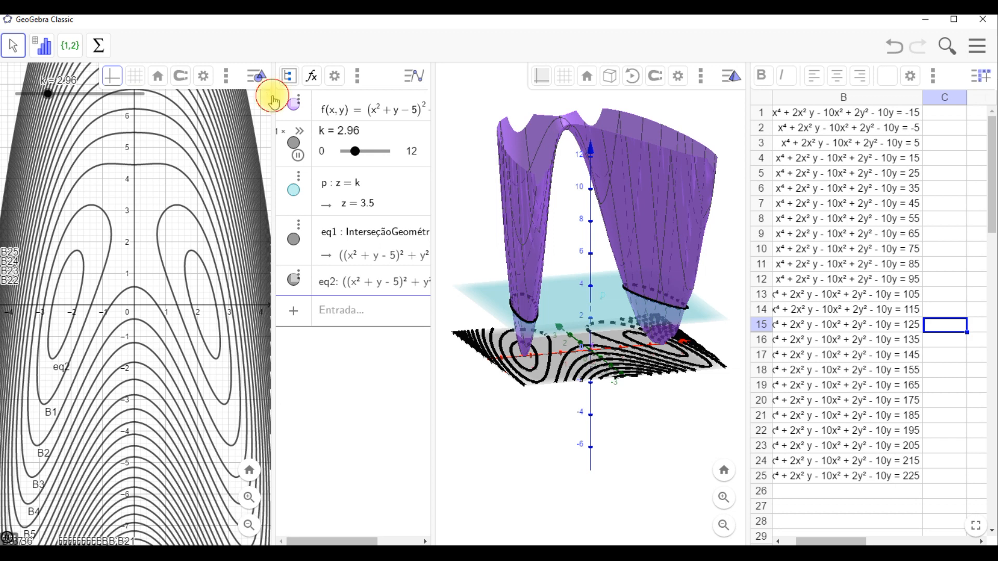
# - Adjust the panel widths and scroll the spreadsheet back to column A
pyautogui.moveTo(272, 99); pyautogui.dragTo(289, 100)
pyautogui.click(291, 95)
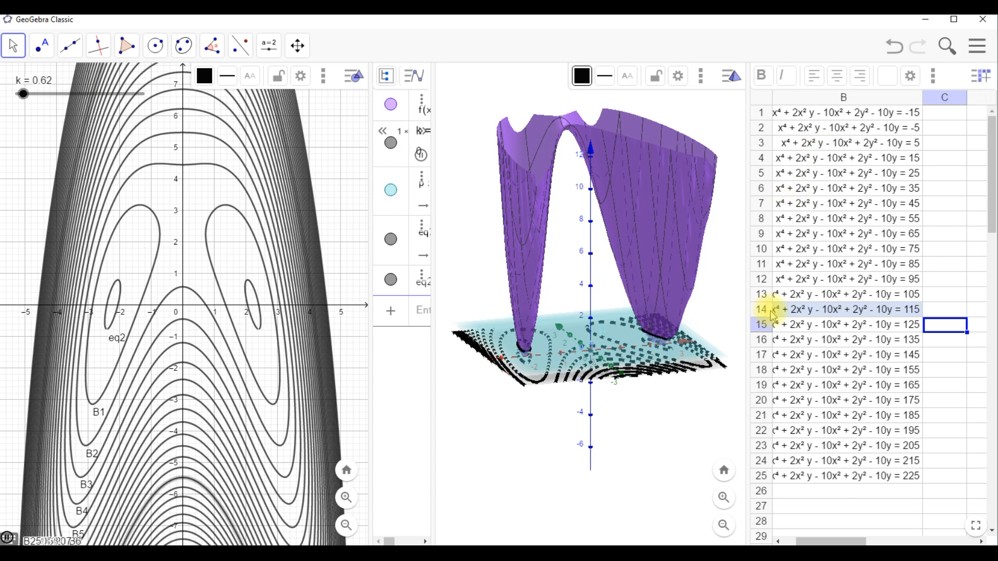
pyautogui.hscroll(-1, 850, 217)
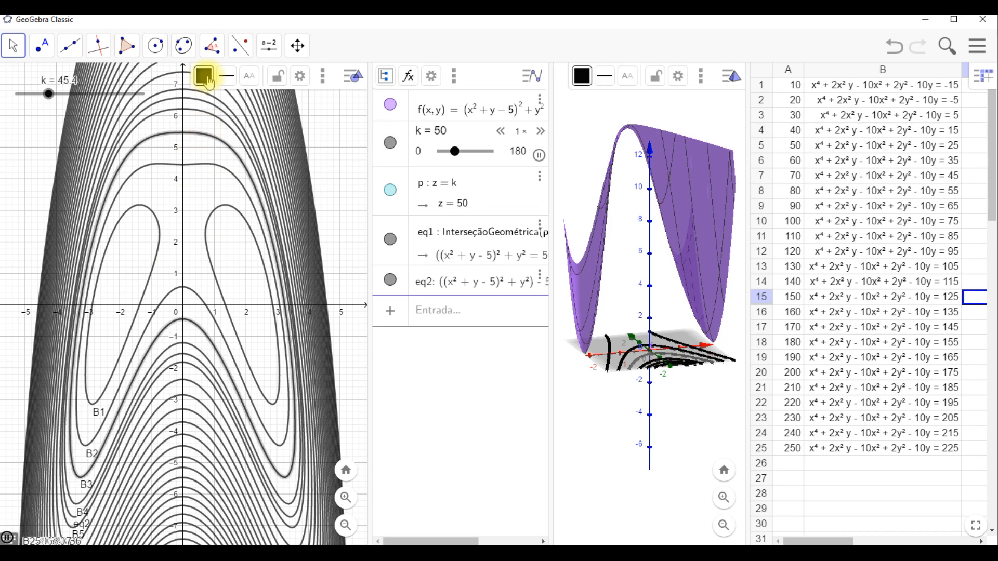
# - Color the selected level curve B3 green, trying purple first
pyautogui.click(208, 81)
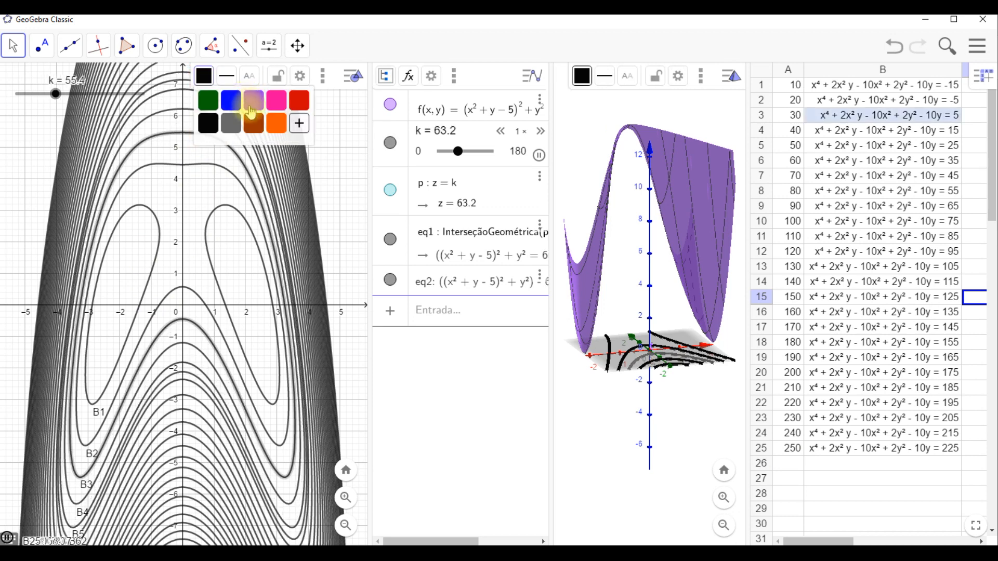
pyautogui.click(252, 101)
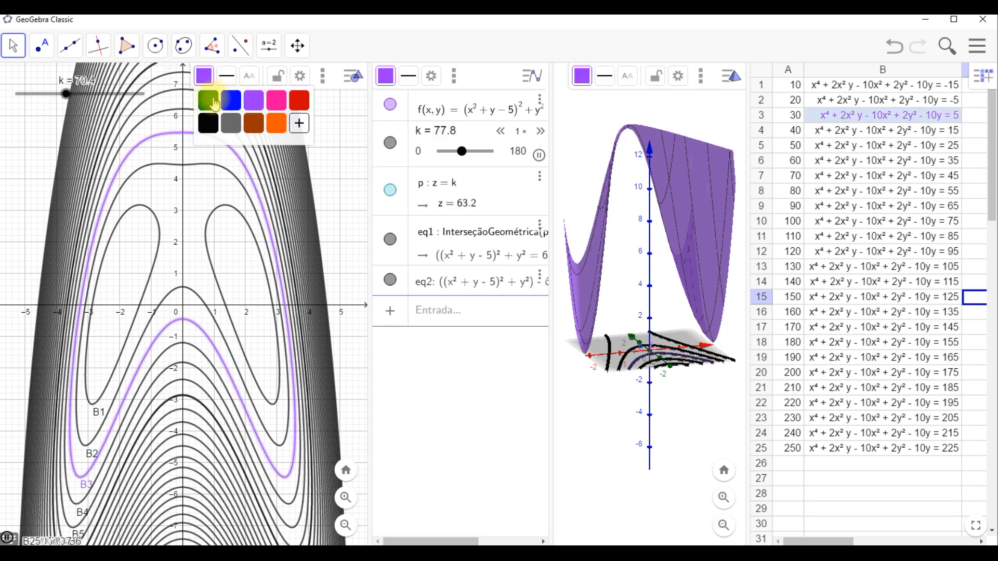
pyautogui.click(215, 104)
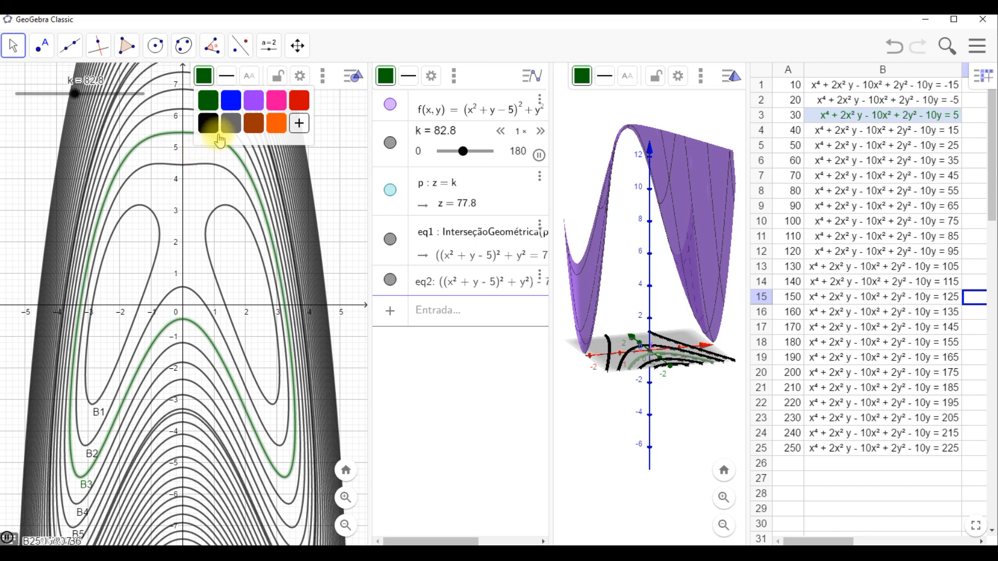
# - Select the level curve B4 and color it pink
pyautogui.click(208, 165)
pyautogui.click(229, 125)
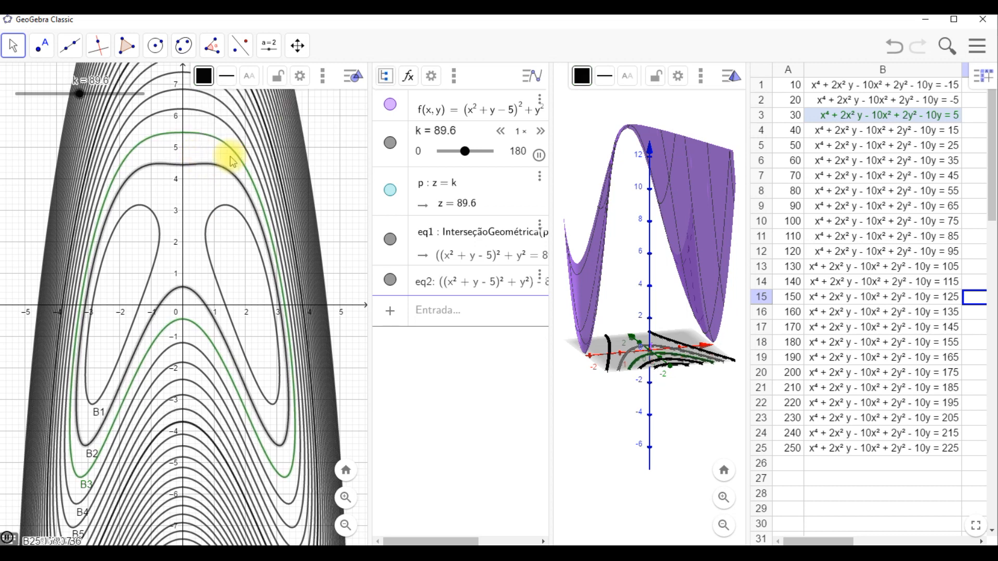
pyautogui.click(205, 77)
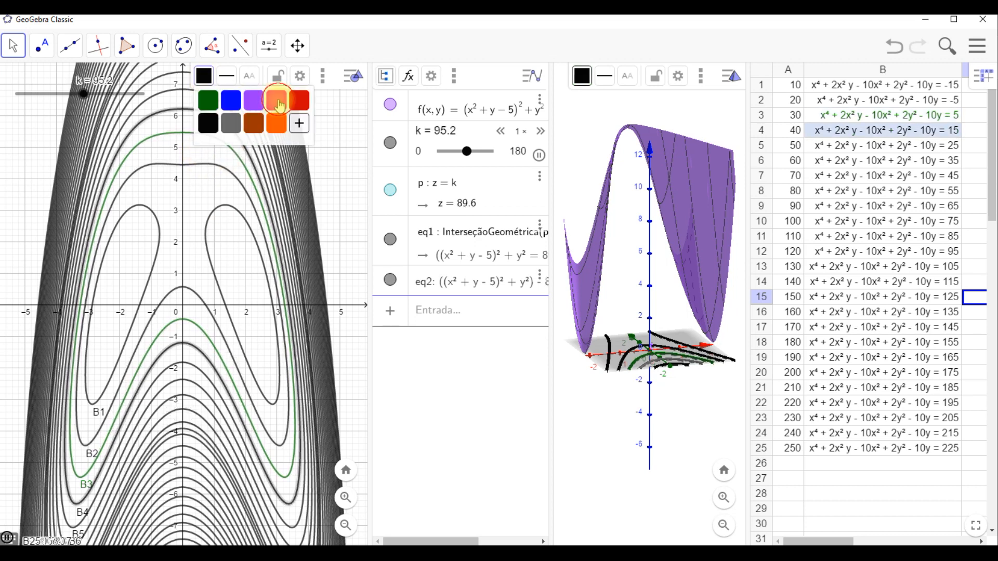
pyautogui.click(279, 102)
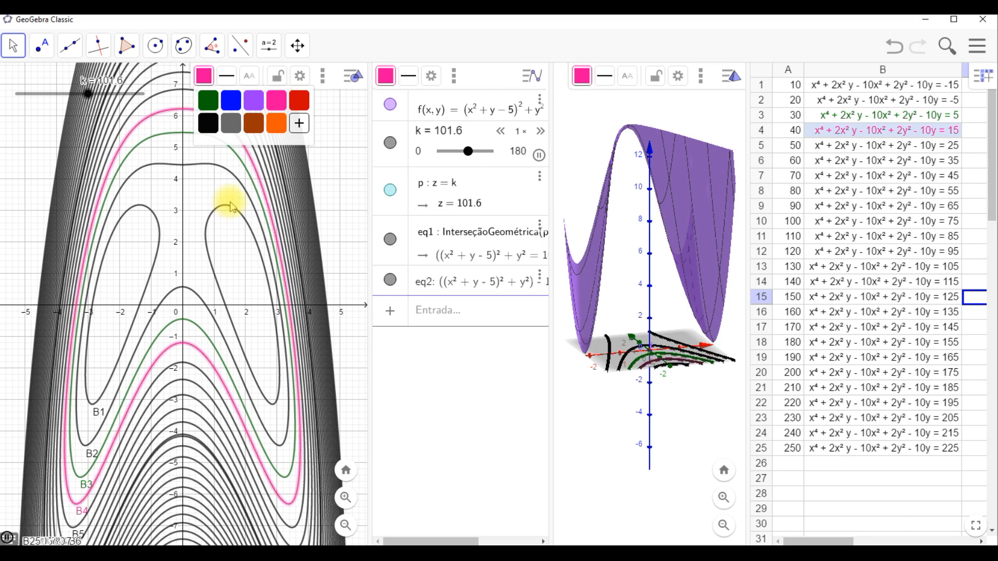
# - Color the twin-loop level curve B1 orange, after trying orange and blue first
pyautogui.click(234, 204)
pyautogui.click(206, 76)
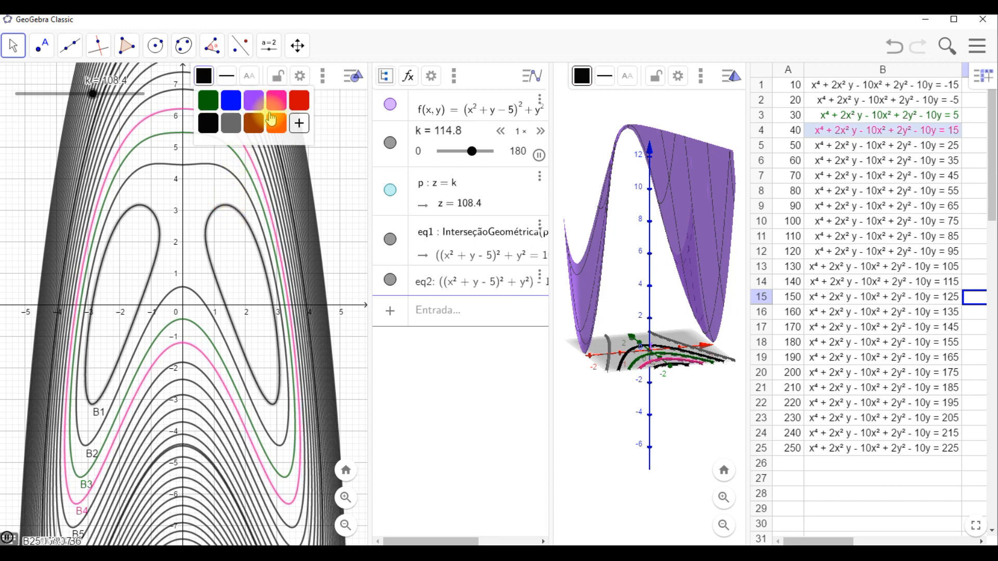
pyautogui.click(278, 125)
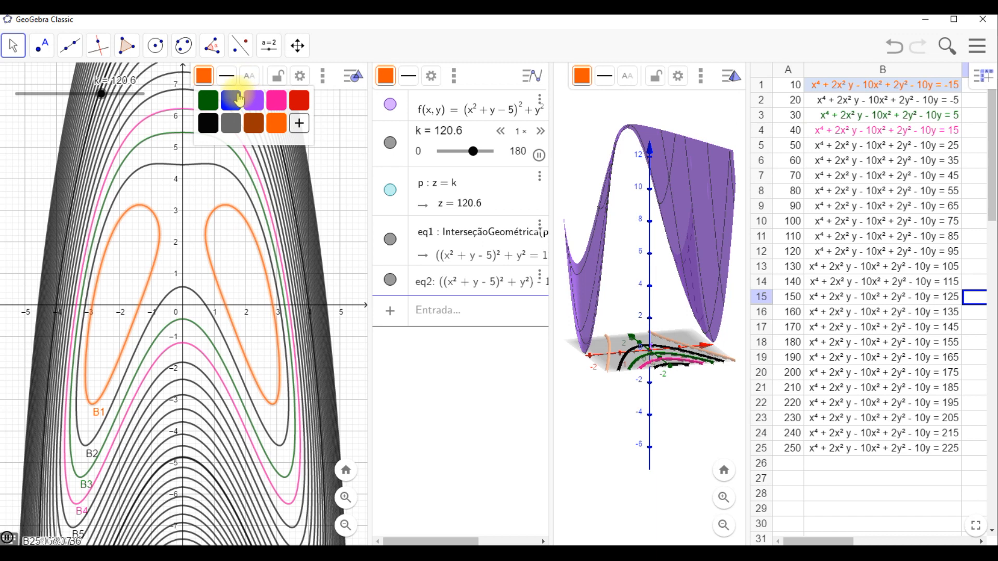
pyautogui.click(231, 100)
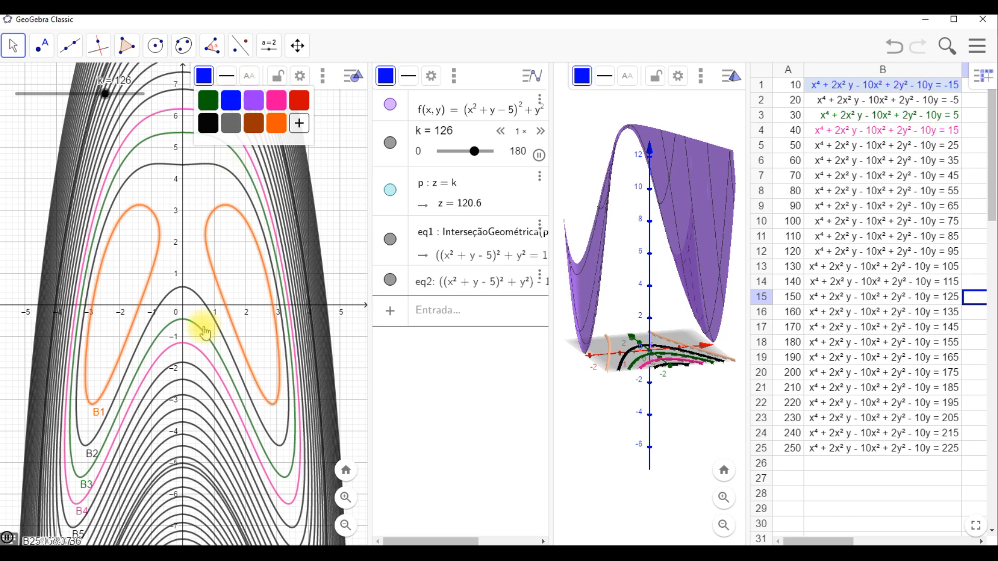
pyautogui.click(189, 380)
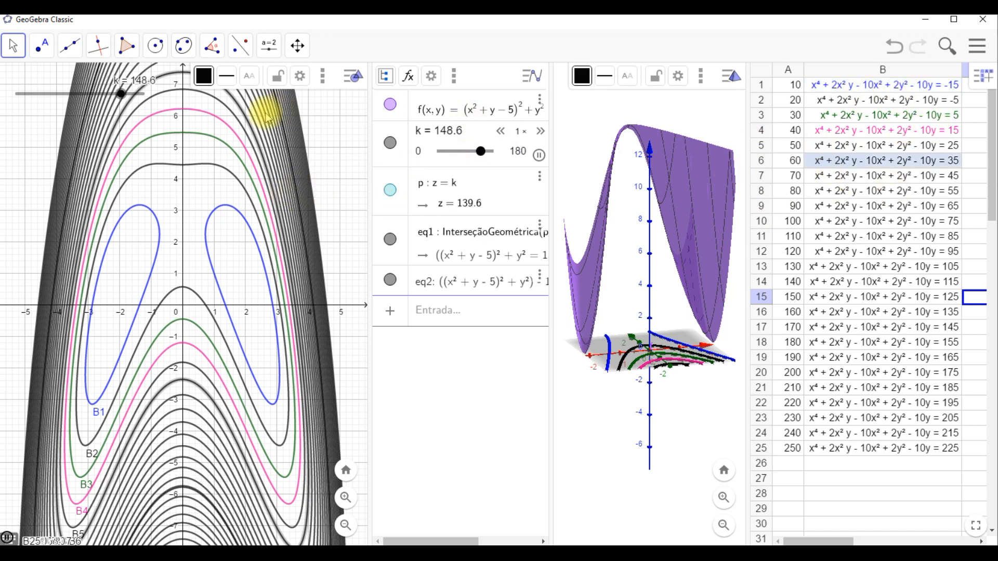
pyautogui.click(207, 117)
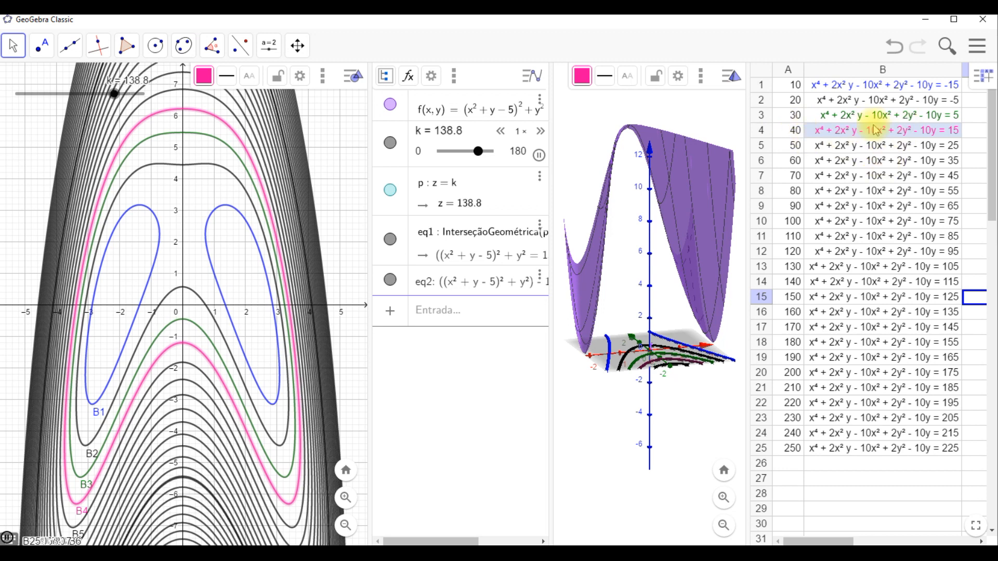
pyautogui.click(222, 210)
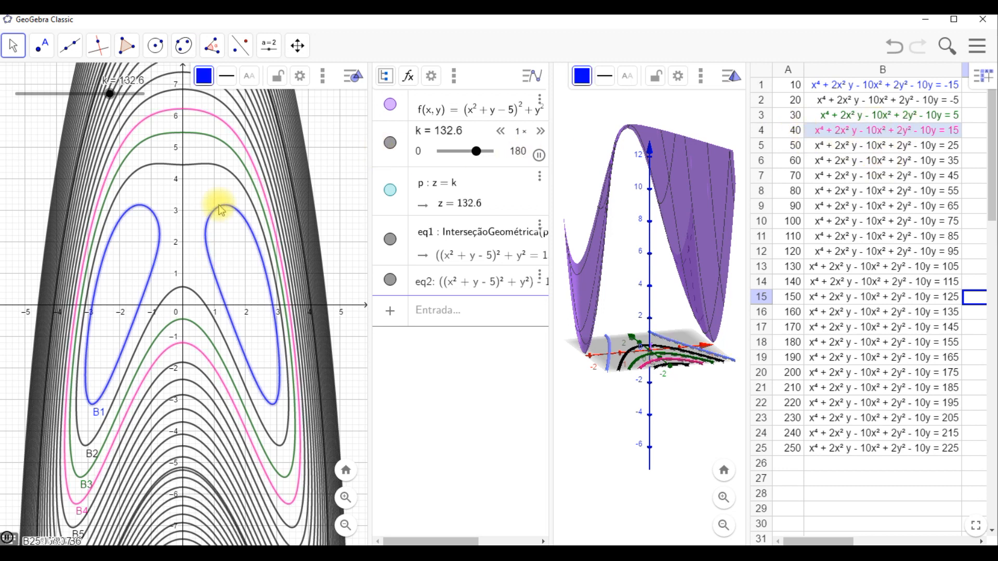
pyautogui.click(212, 85)
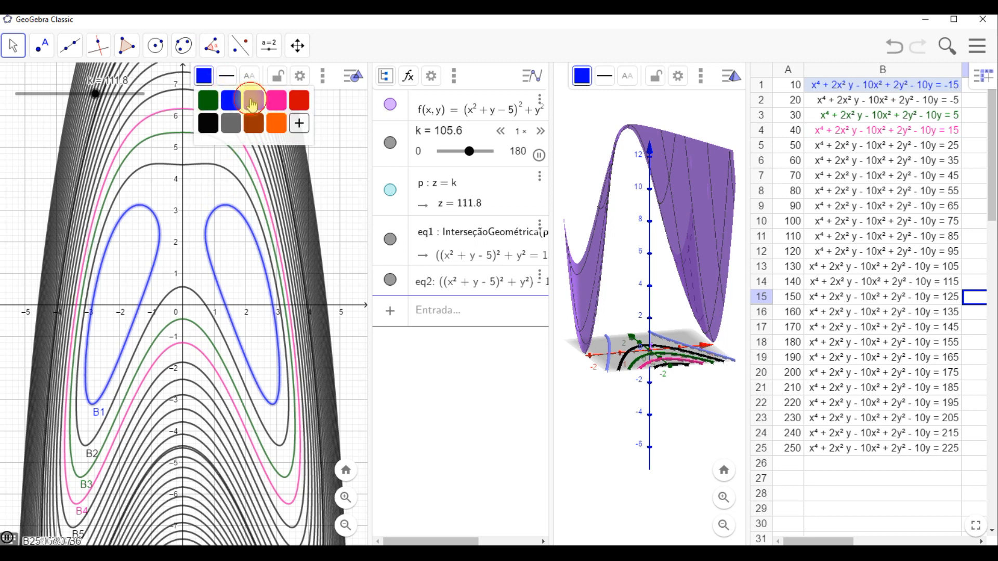
pyautogui.click(253, 102)
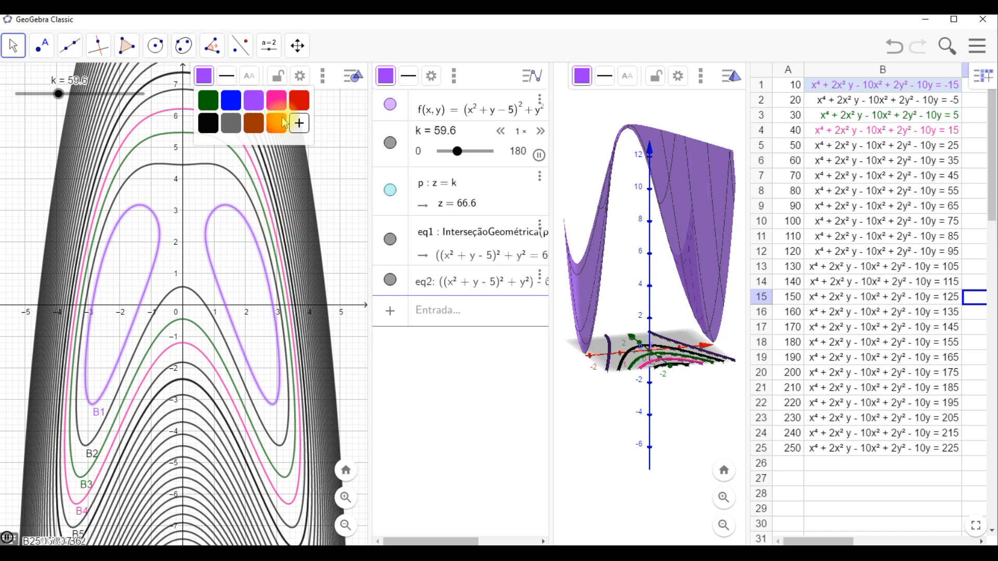
# - Select the level curve B7 and color it orange
pyautogui.click(198, 407)
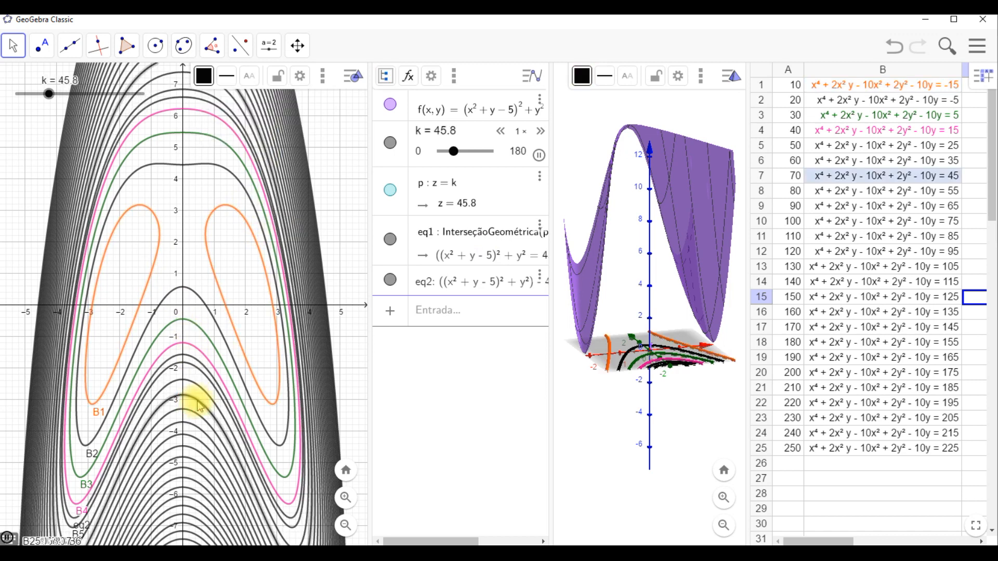
pyautogui.click(204, 76)
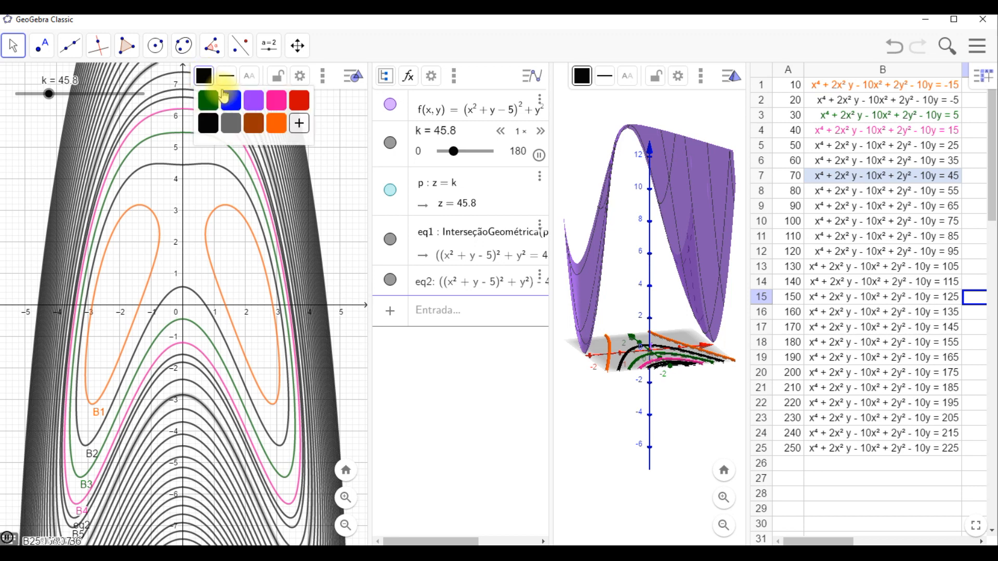
pyautogui.click(276, 124)
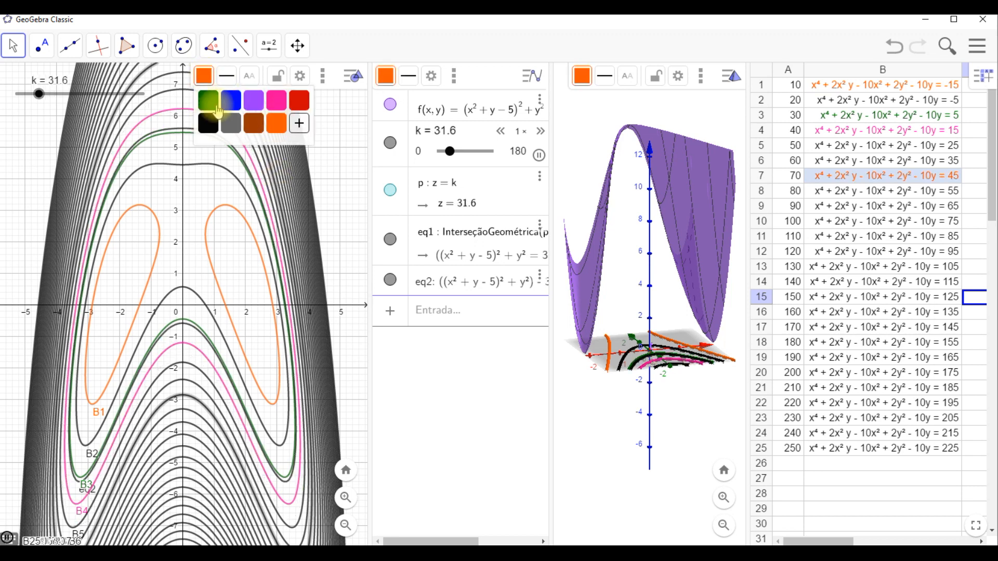
# - Select the level curve B10 and color it blue
pyautogui.click(192, 441)
pyautogui.click(202, 73)
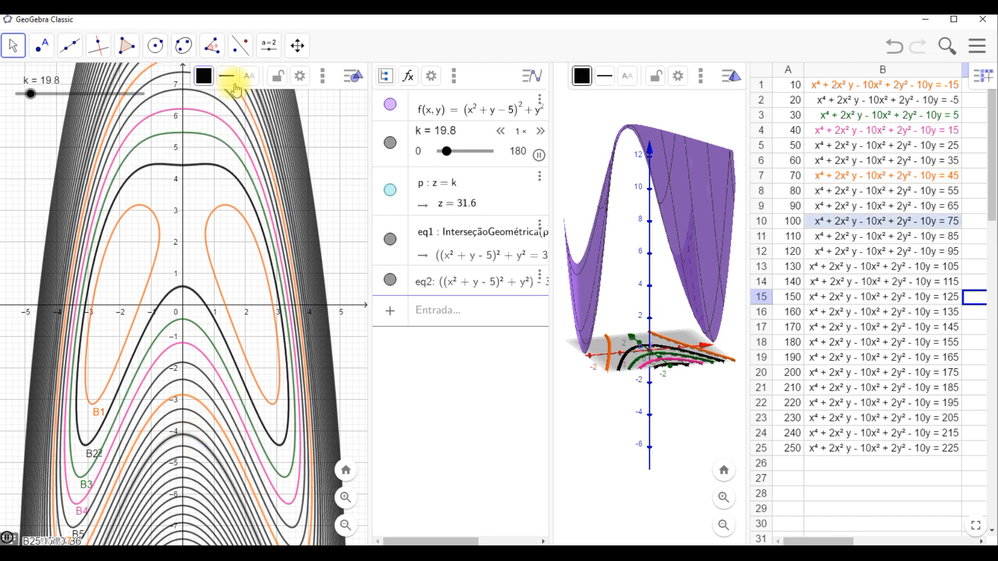
pyautogui.click(284, 99)
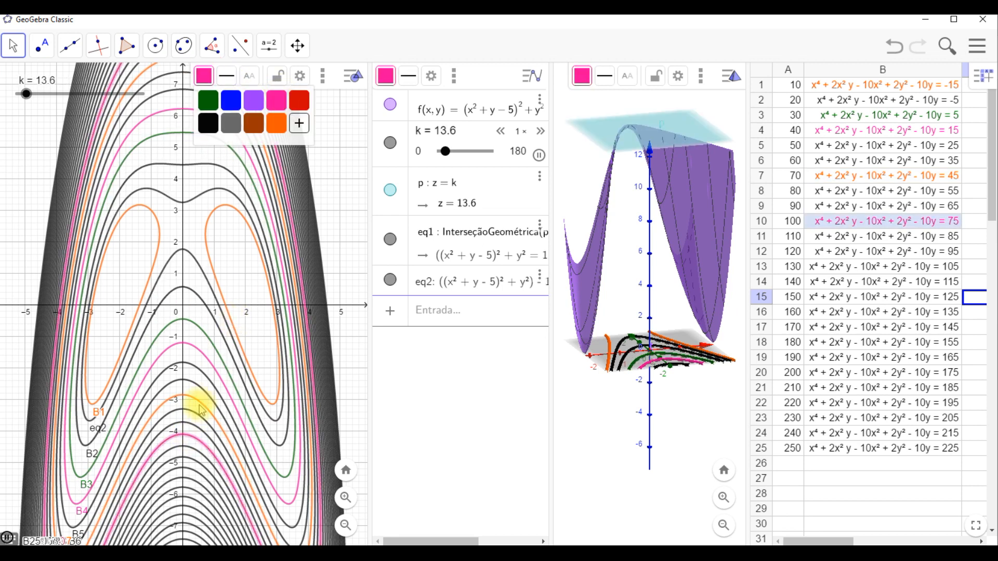
pyautogui.click(240, 101)
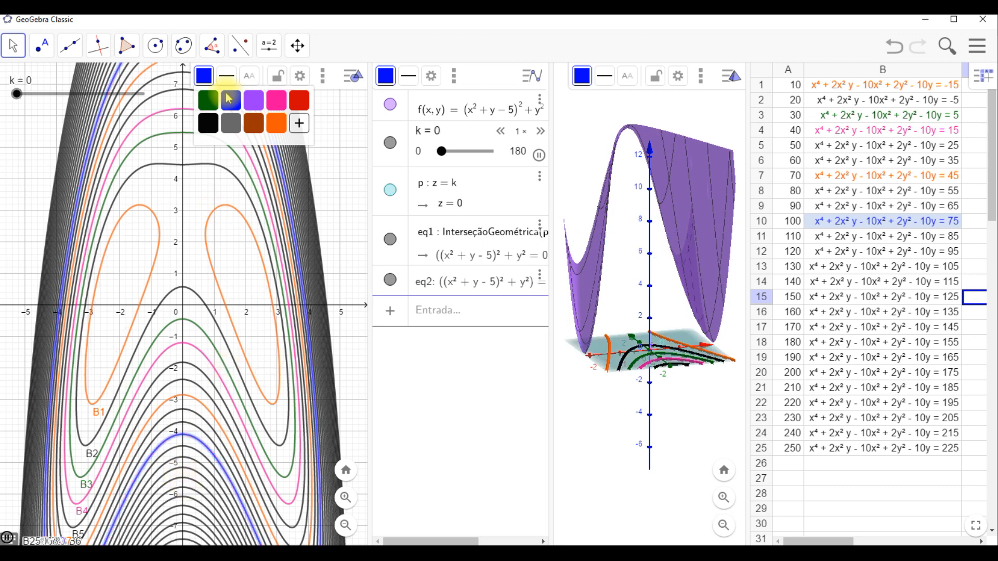
pyautogui.press('Escape')
# - Select the level curve B17 and color it pink
pyautogui.click(184, 423)
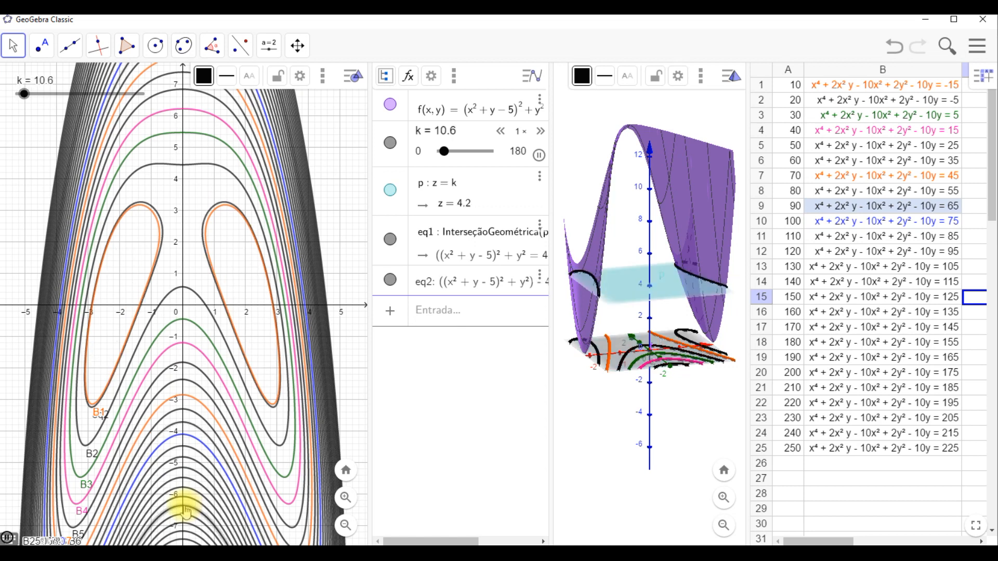
pyautogui.click(186, 512)
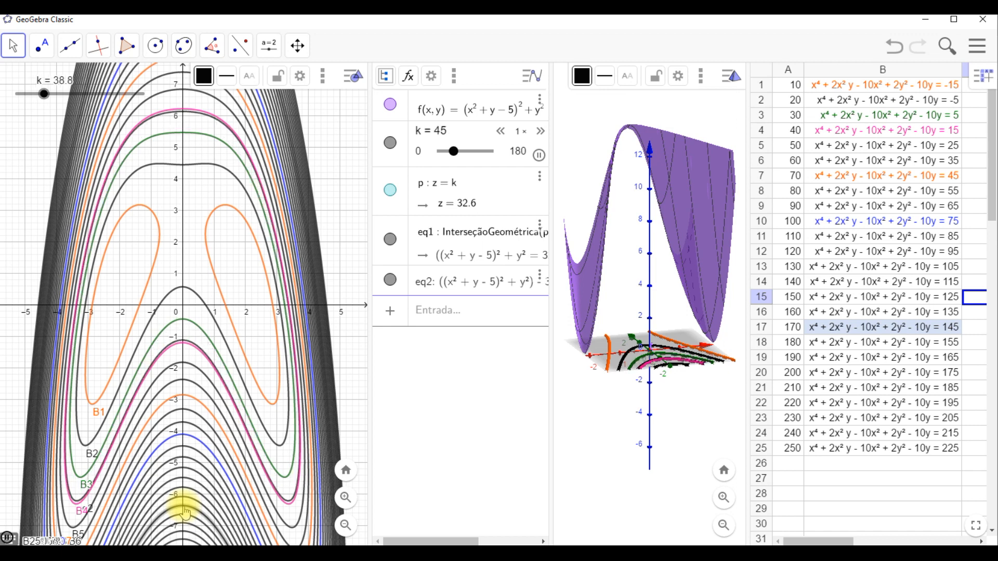
pyautogui.click(205, 77)
pyautogui.click(277, 101)
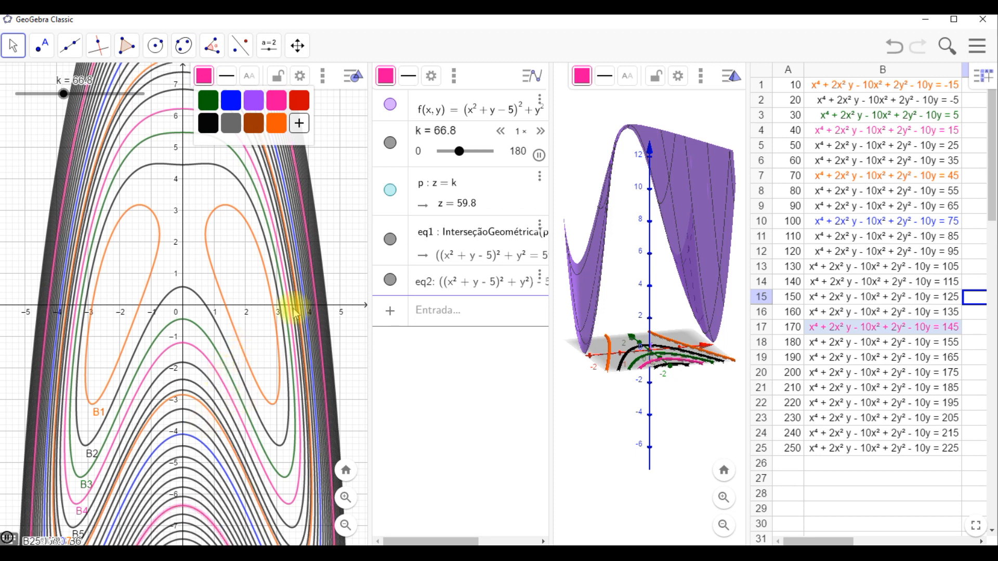
# - Widen the 3D view by moving the divider between the panels
pyautogui.click(542, 76)
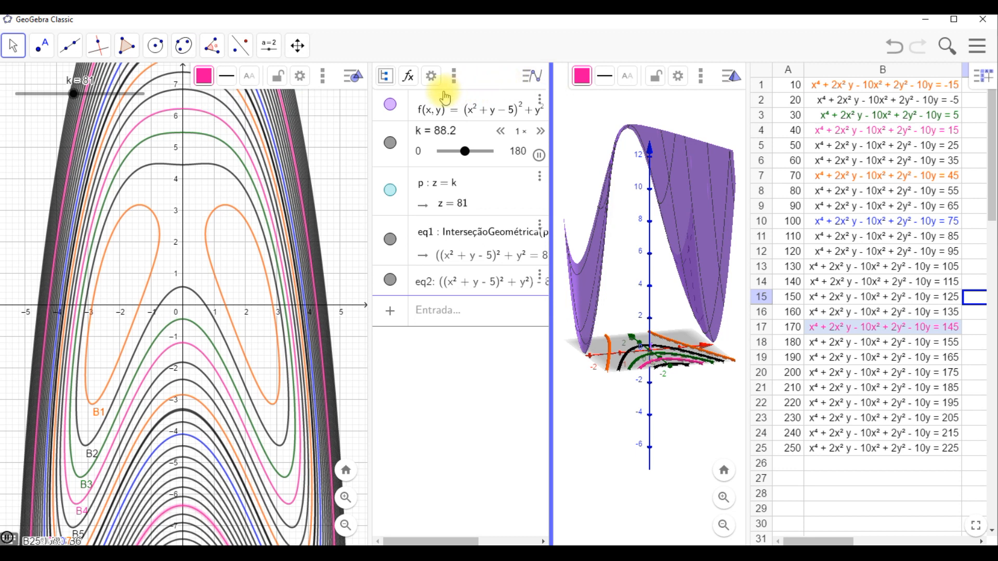
pyautogui.moveTo(550, 93); pyautogui.dragTo(557, 93)
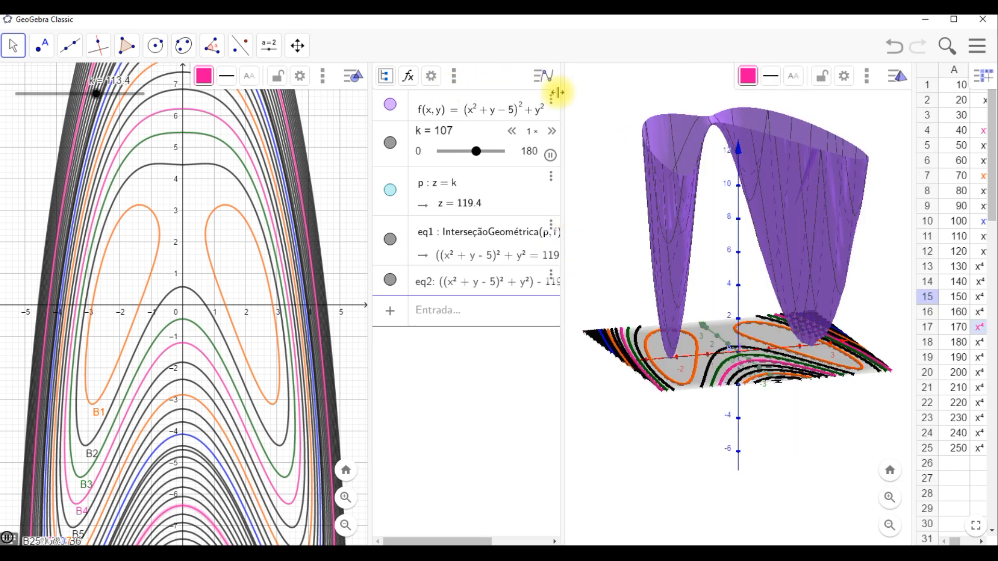